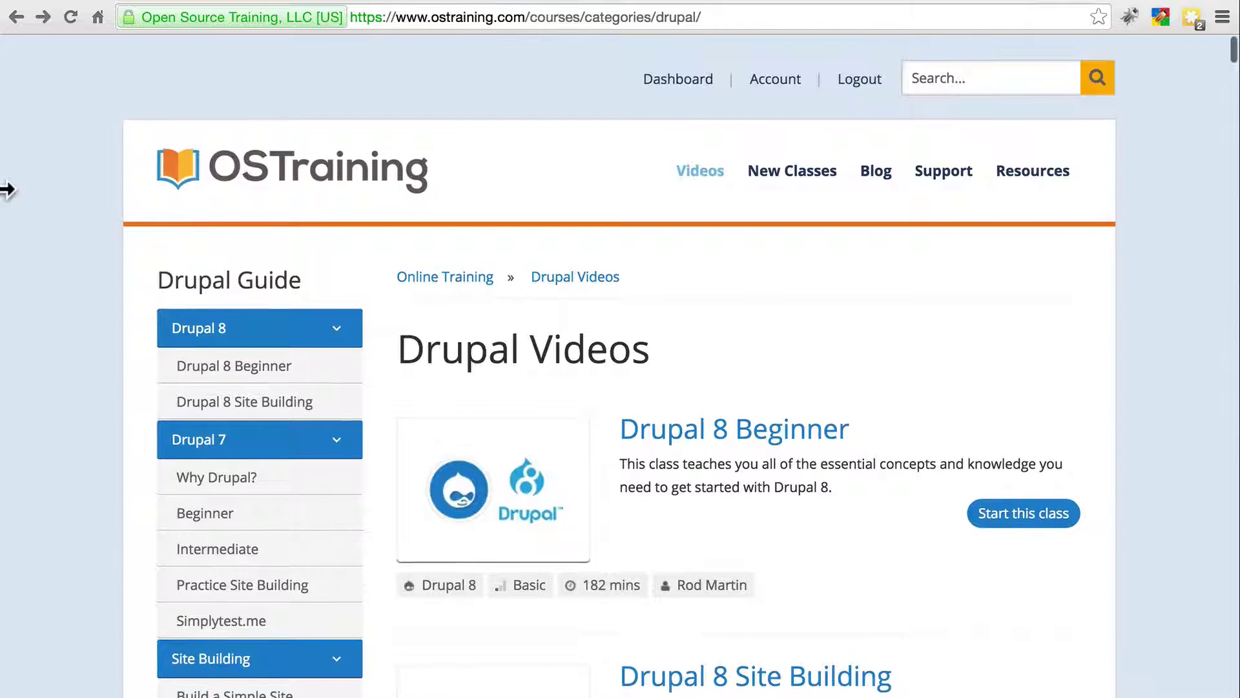
Step: Scroll the local All About Soap page, check the soap folder in Finder, then return to Chrome
scroll(6, 189, down, 5)
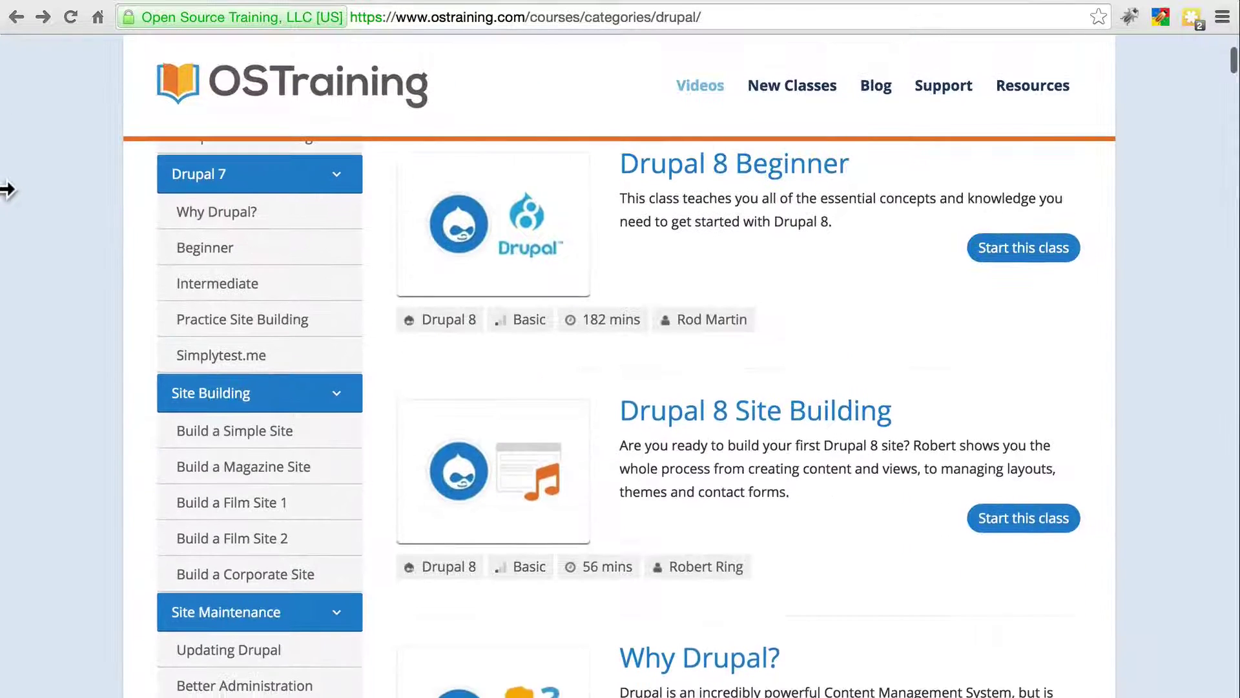
scroll(7, 189, down, 6)
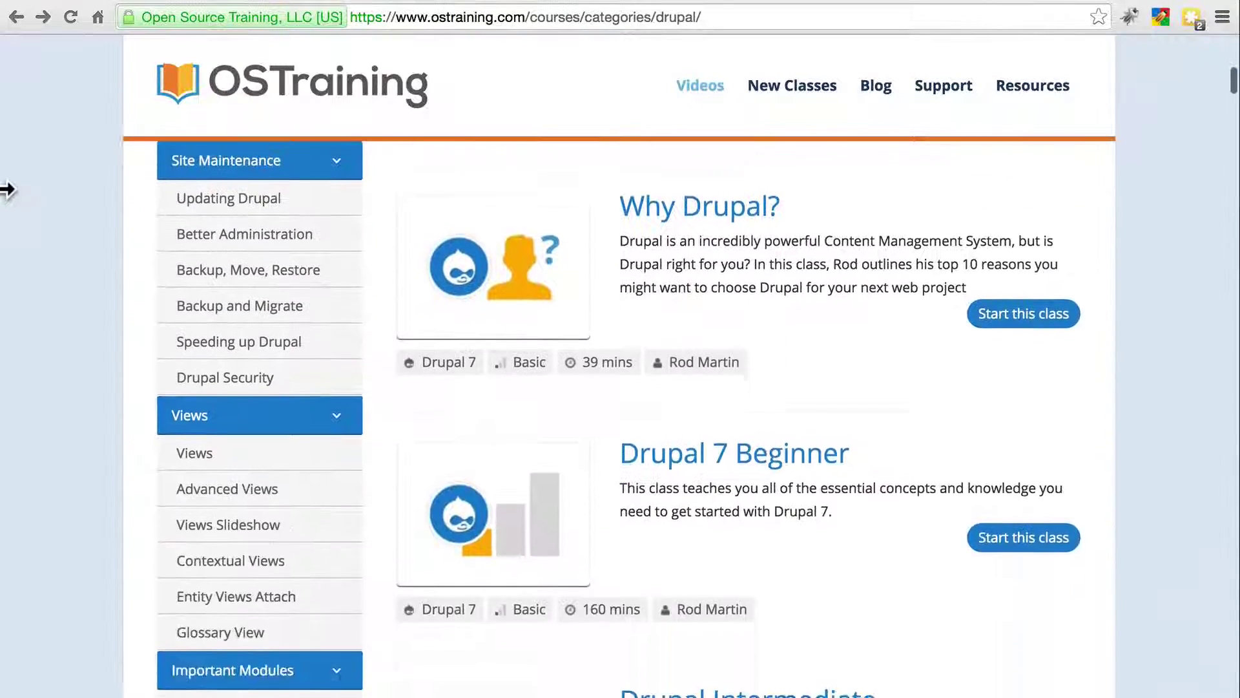
scroll(7, 189, up, 5)
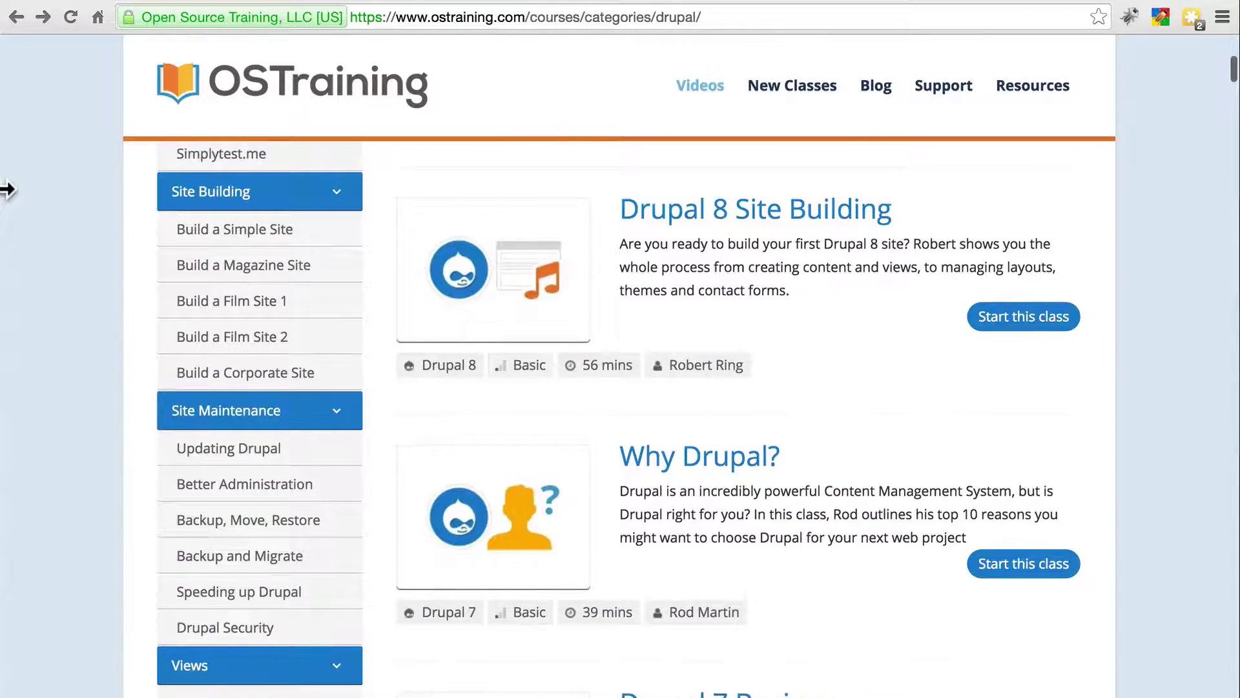
scroll(6, 189, up, 5)
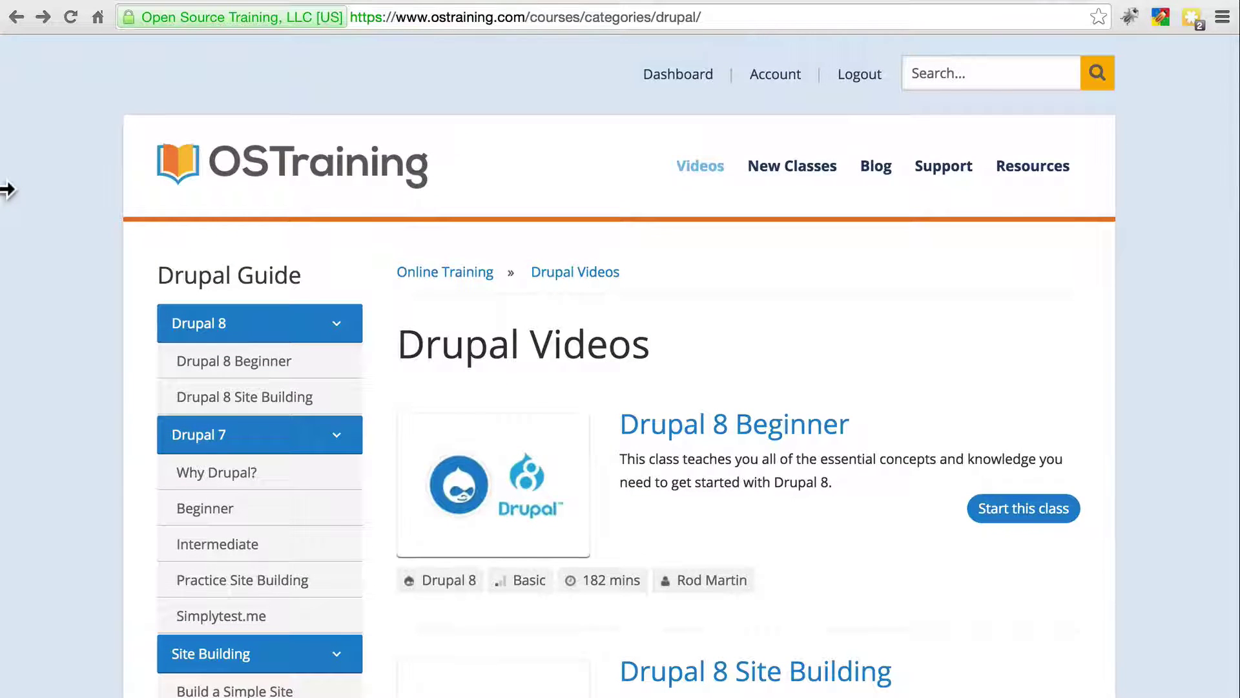
key(super+Tab)
key(super+Tab)
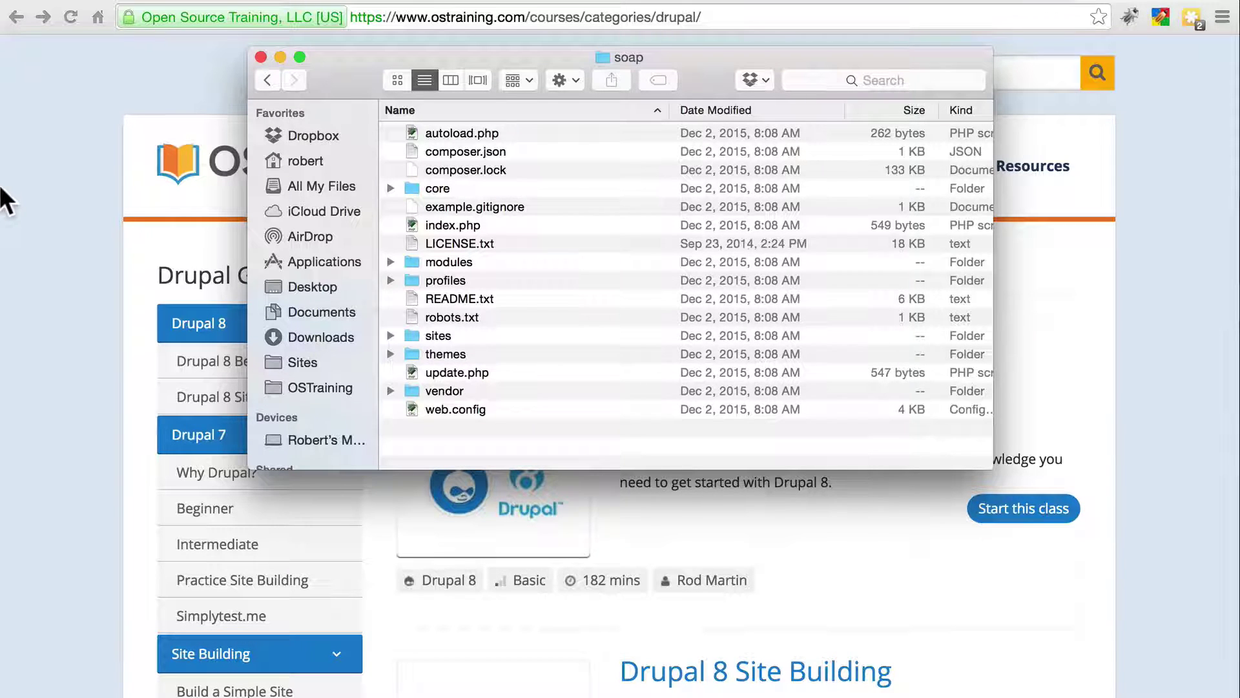
key(super+Tab)
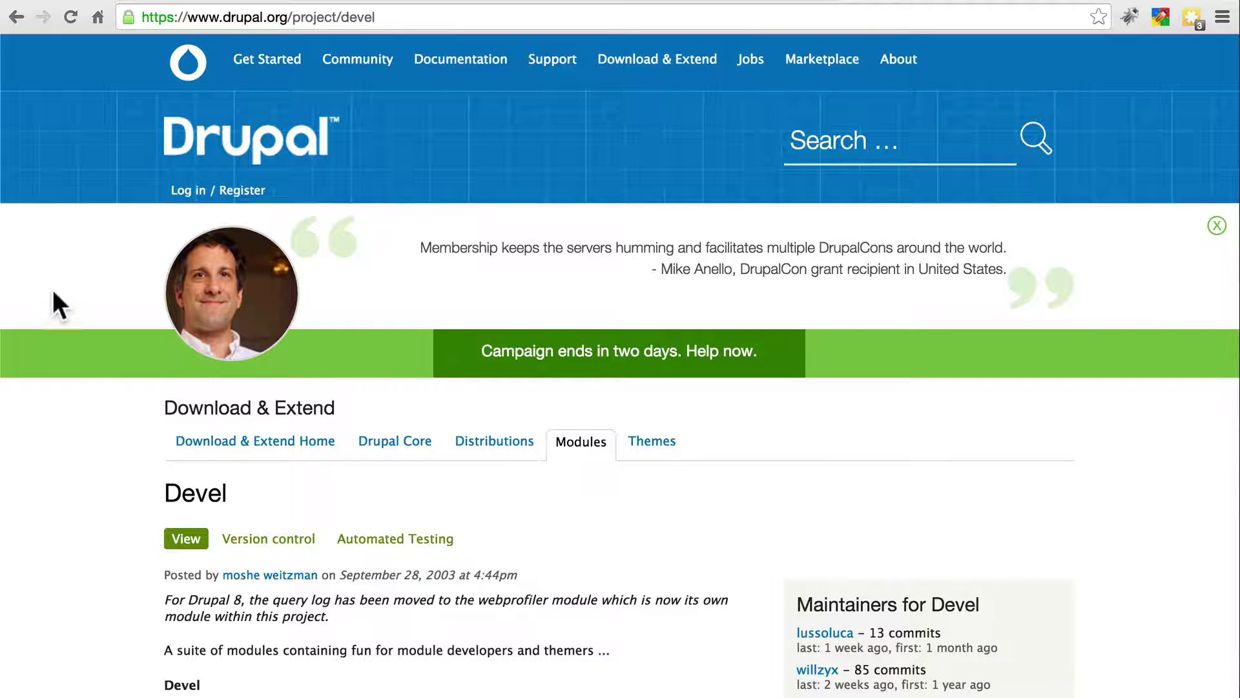
scroll(121, 414, down, 15)
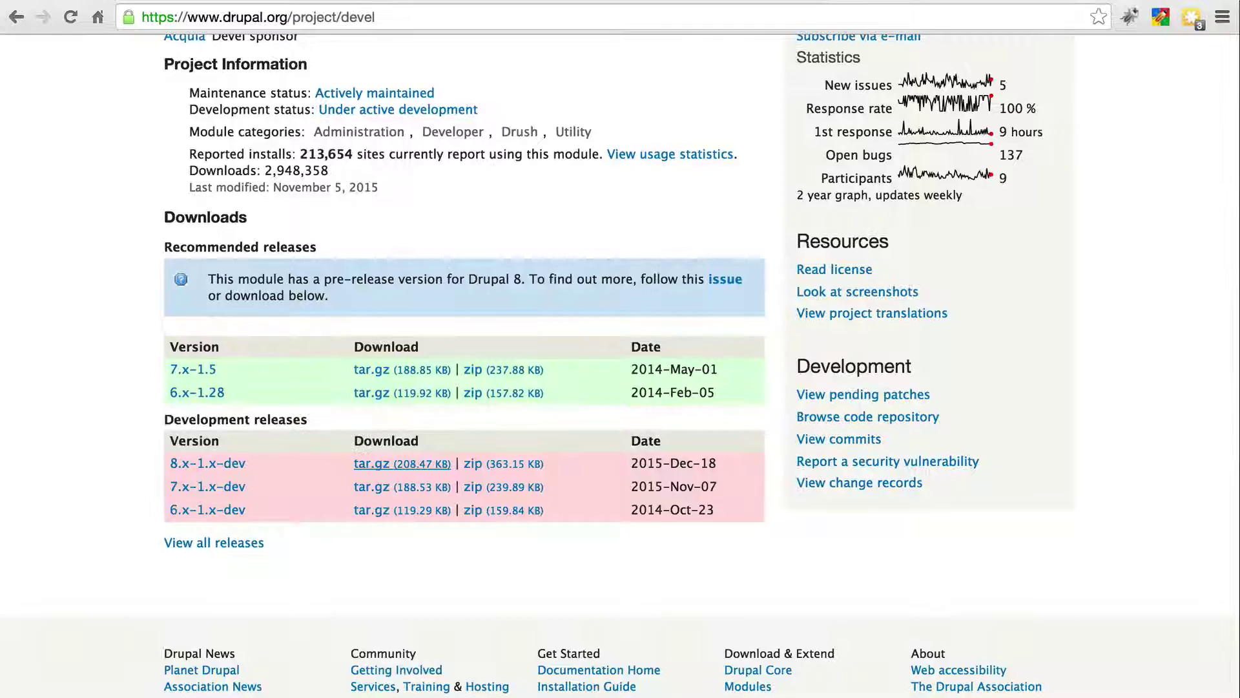
scroll(620, 362, up, 15)
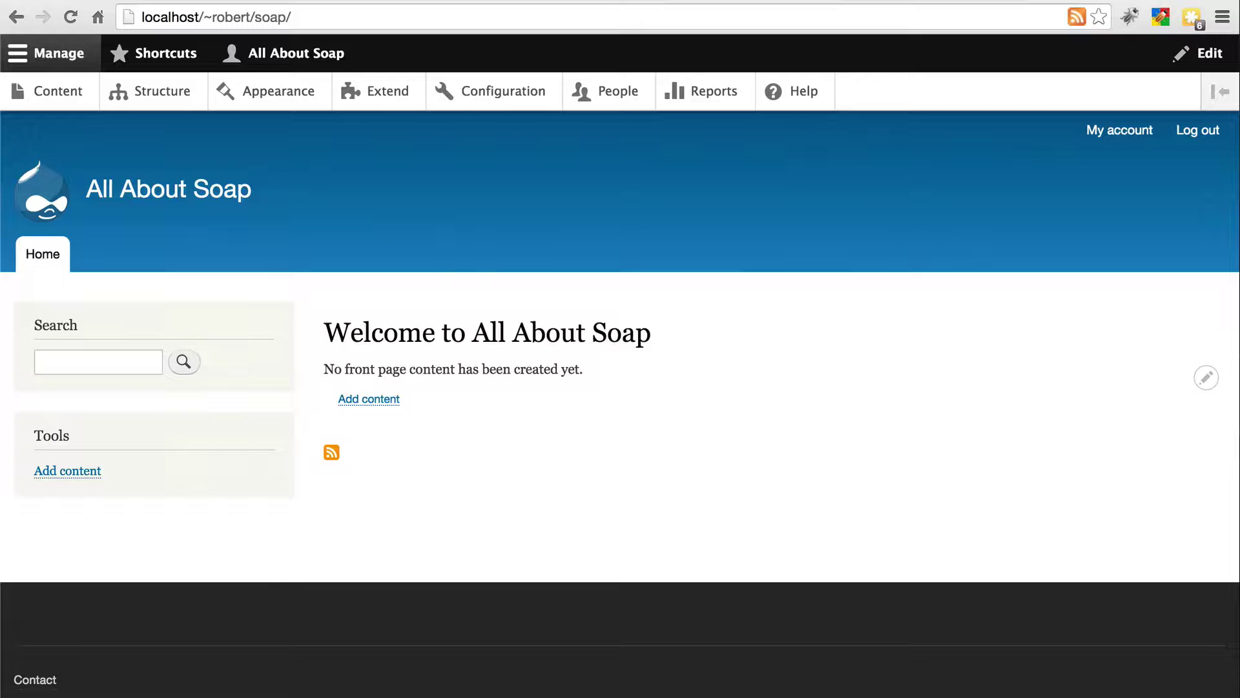
Step: On the Extend page, tick Devel and Devel generate under Development and install them
click(390, 97)
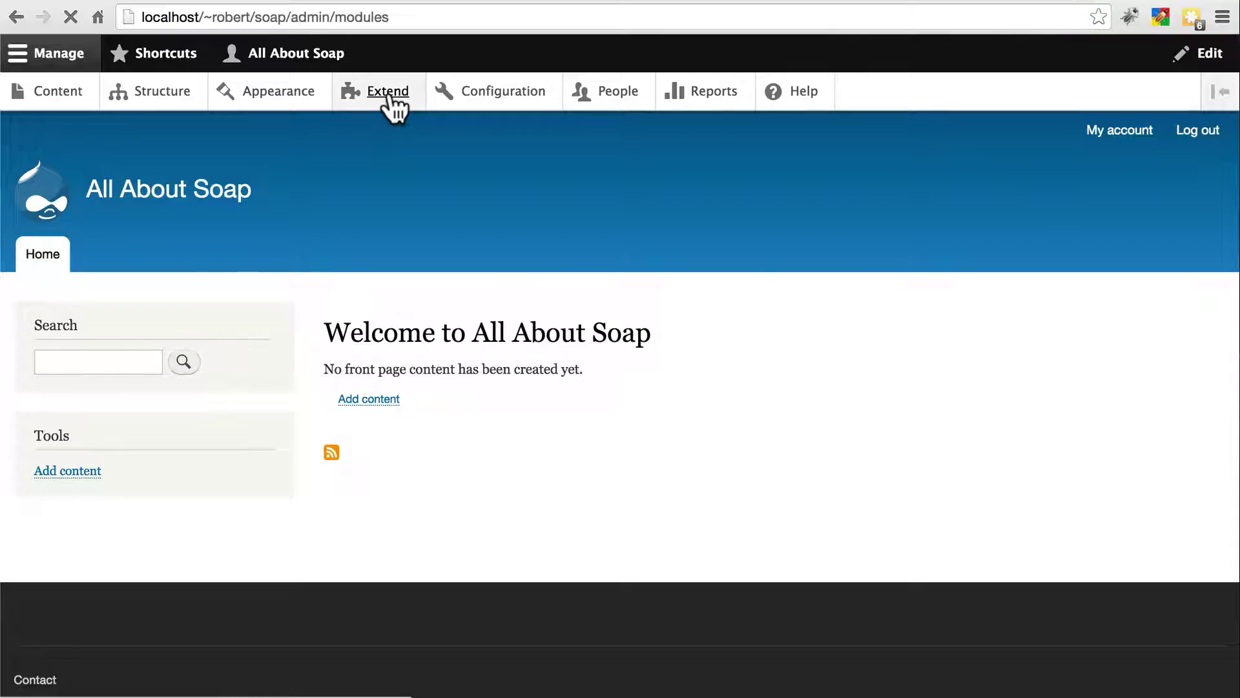
scroll(563, 390, down, 9)
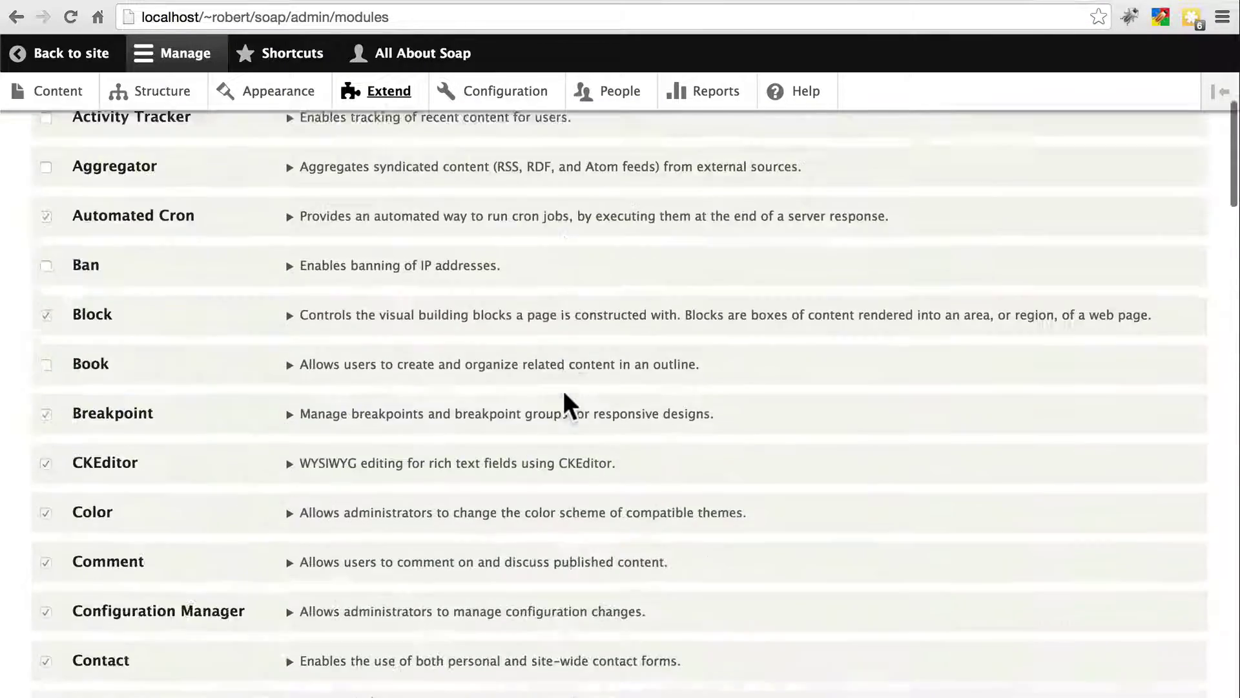
scroll(564, 392, down, 20)
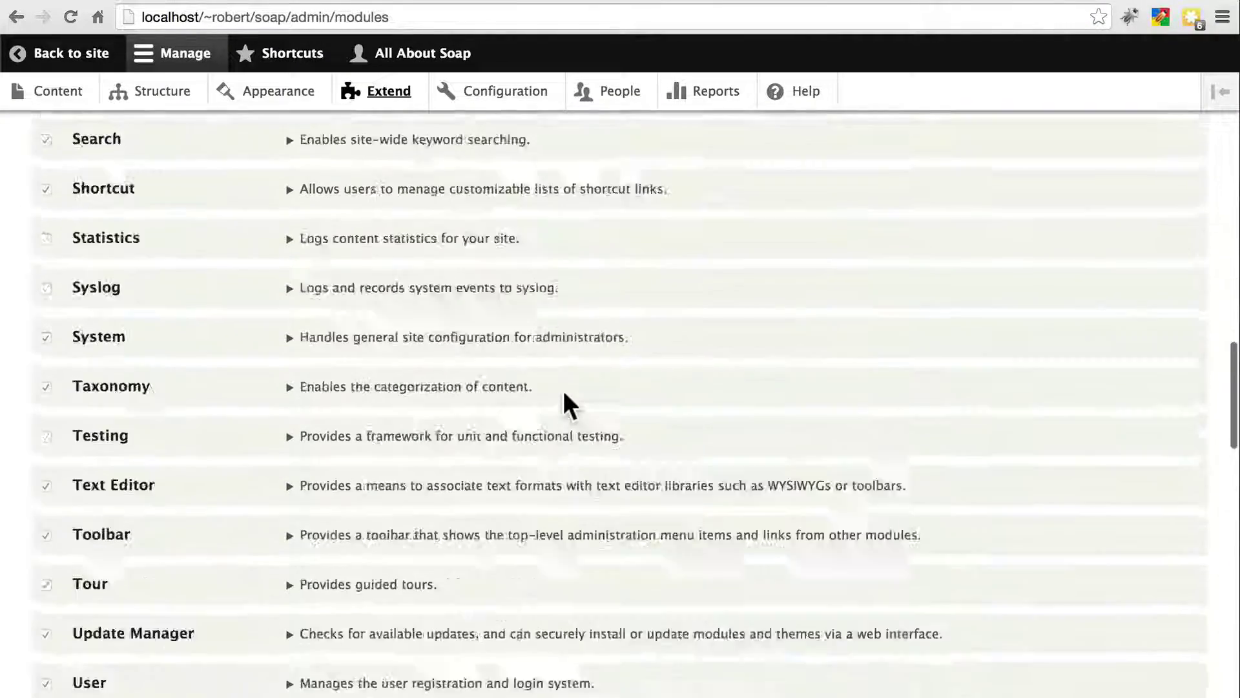
scroll(564, 392, down, 4)
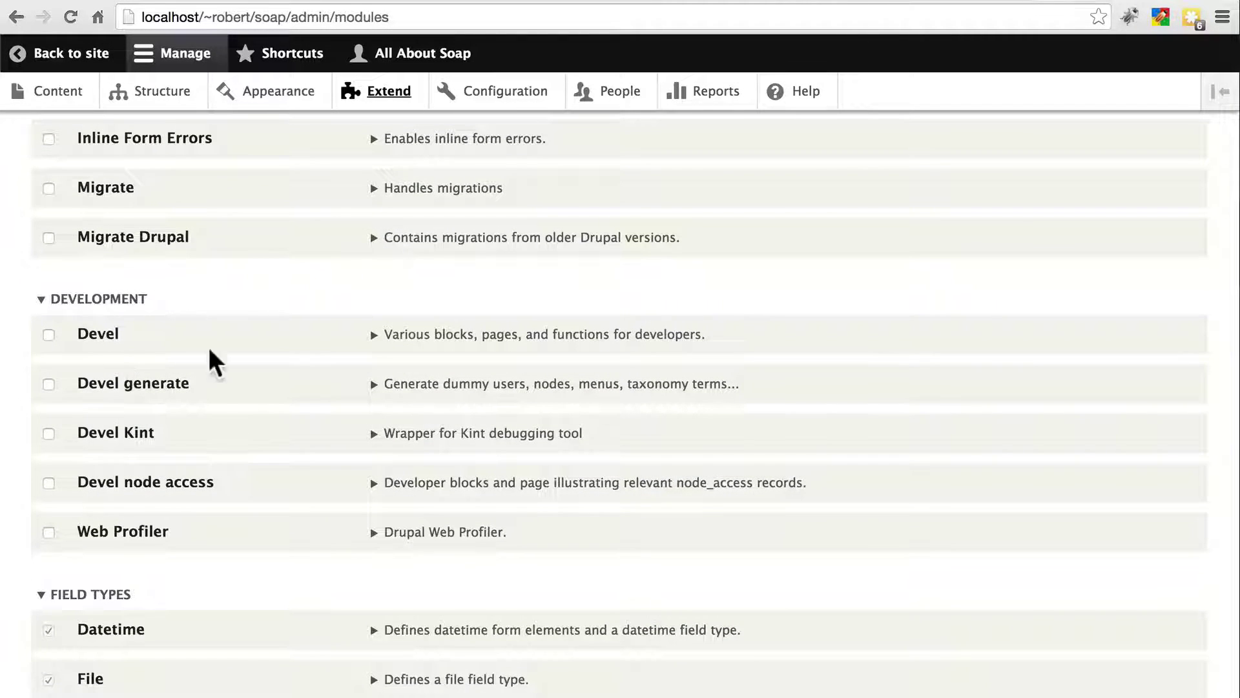
click(49, 334)
scroll(299, 404, down, 10)
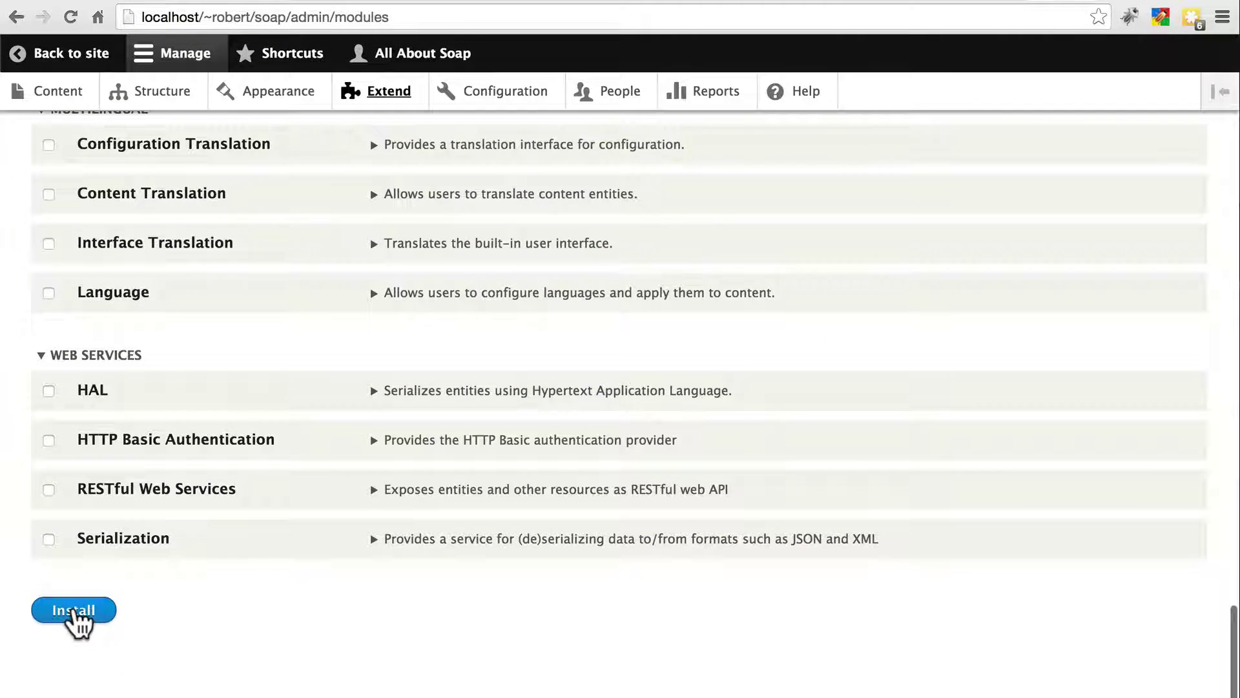
click(74, 611)
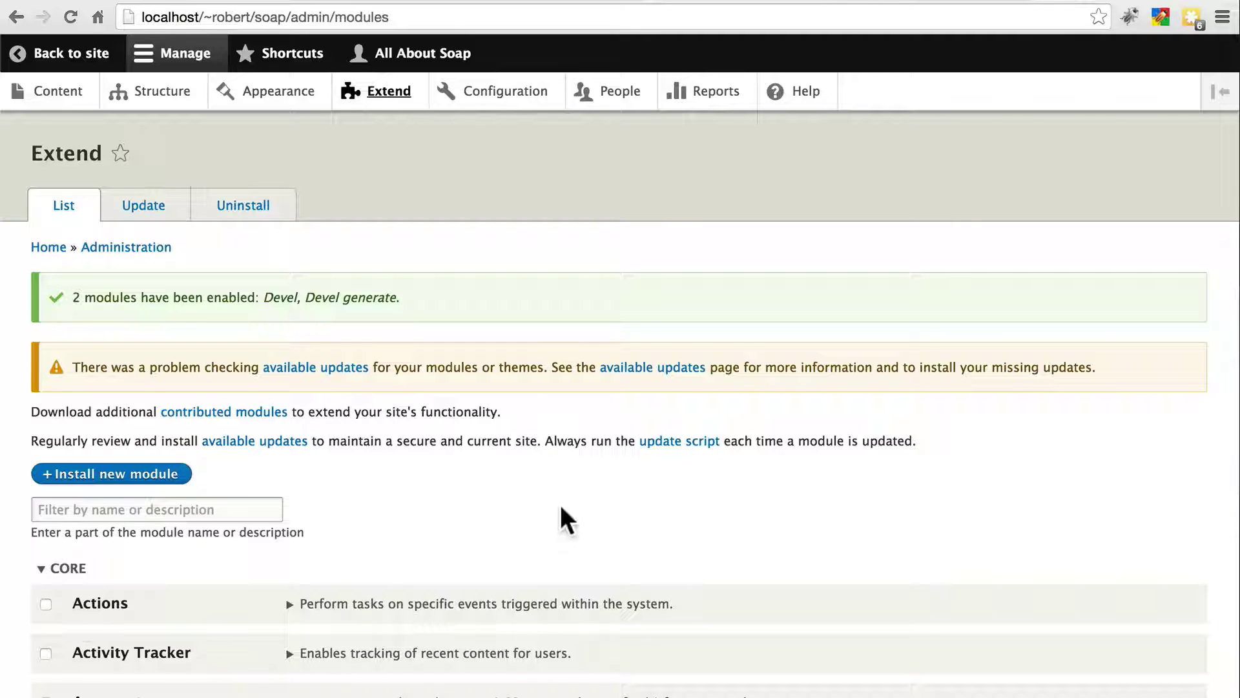
Step: From Configuration, open Generate content in the Development section
scroll(561, 510, down, 5)
scroll(560, 505, up, 5)
click(510, 97)
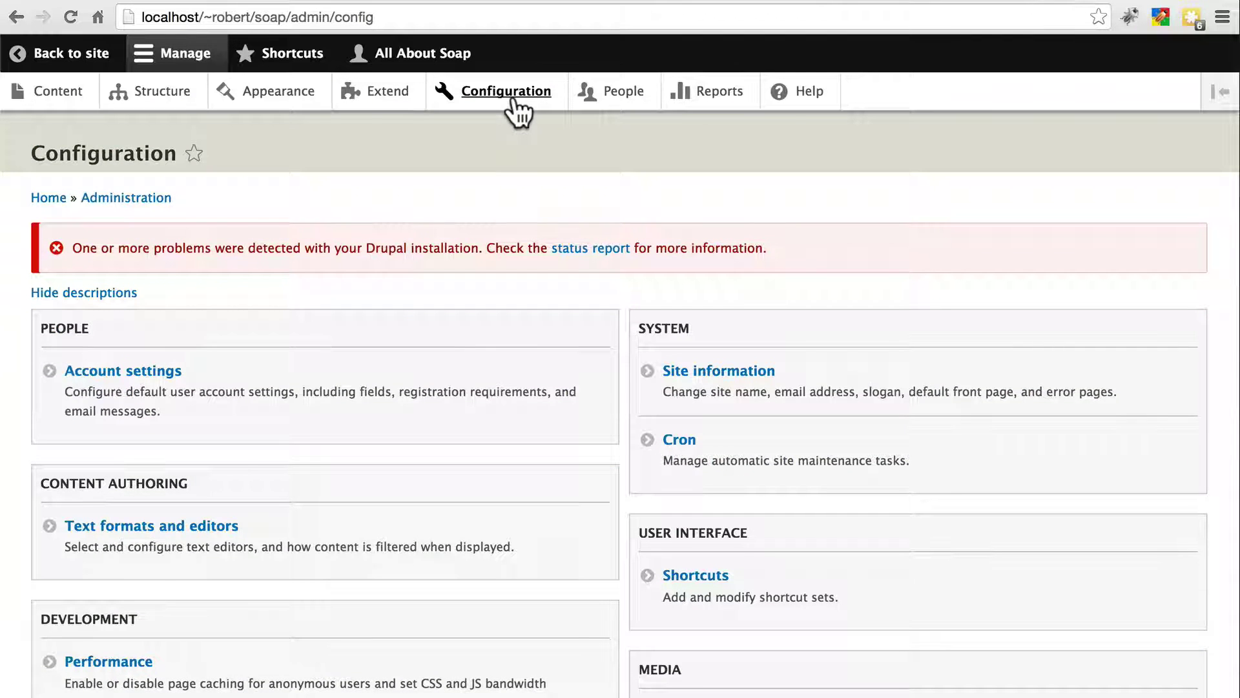
scroll(398, 359, down, 5)
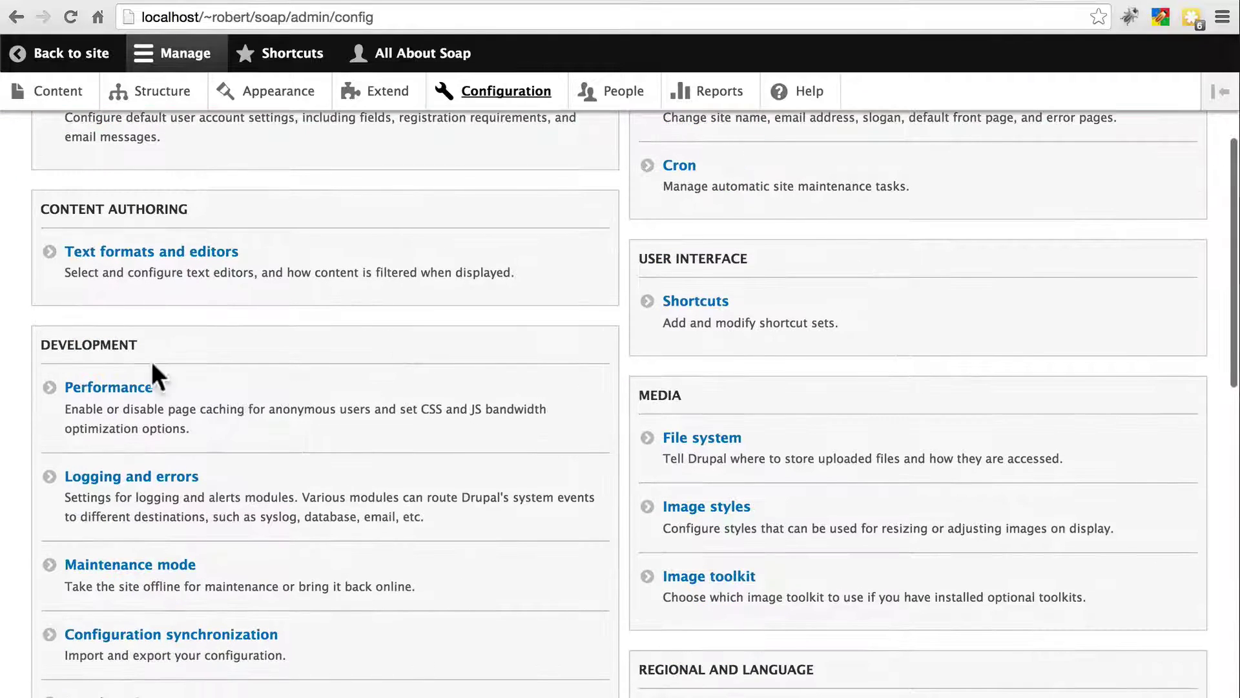
scroll(301, 389, down, 6)
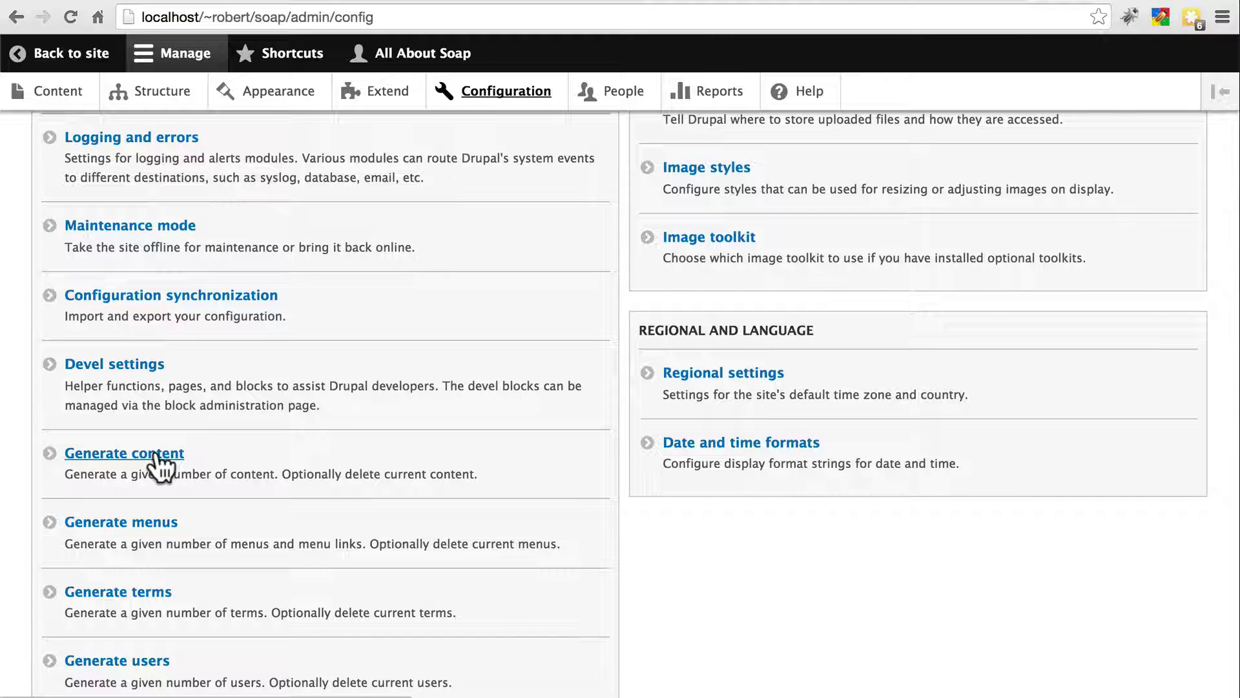
click(159, 460)
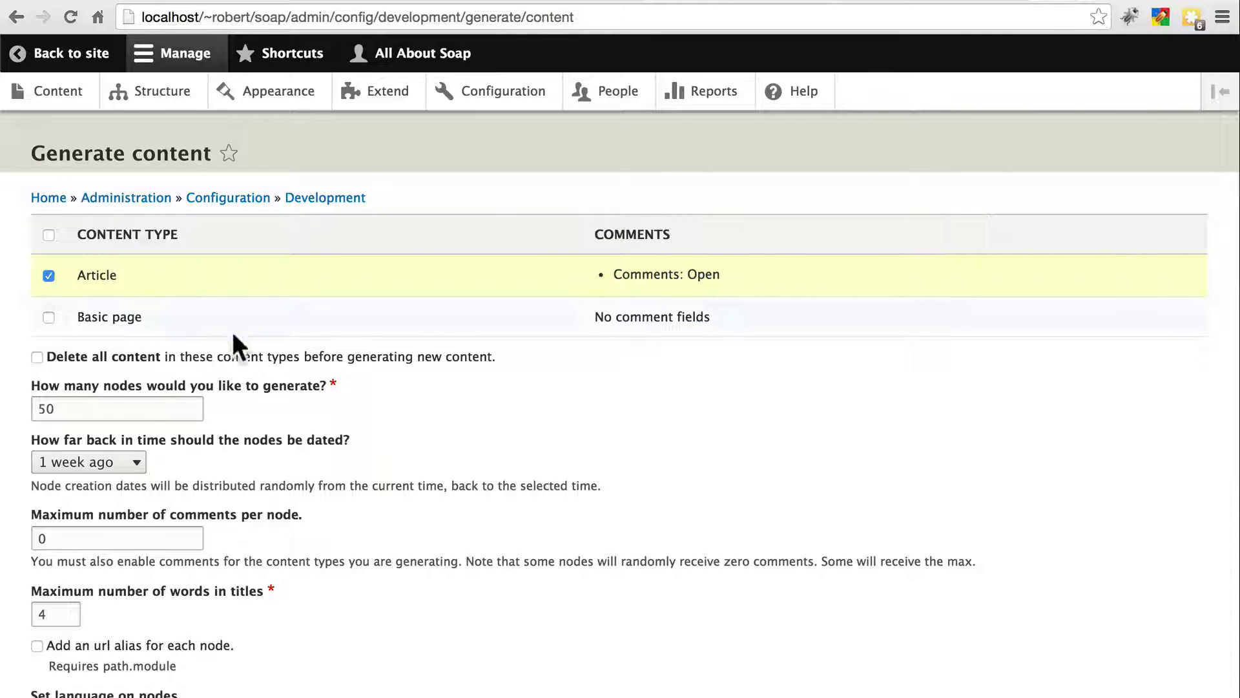
Step: Date nodes back to '1 year ago', cap titles at 3 words, and generate 50 Article nodes
click(131, 462)
click(94, 499)
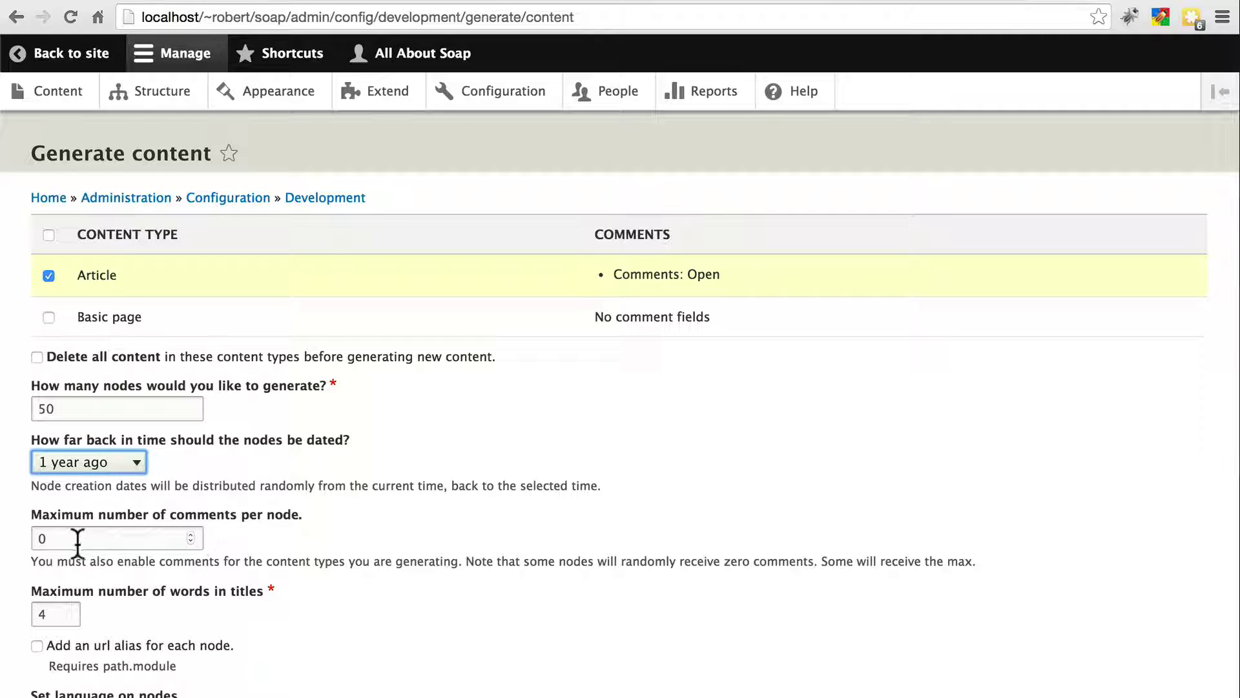
scroll(276, 517, down, 3)
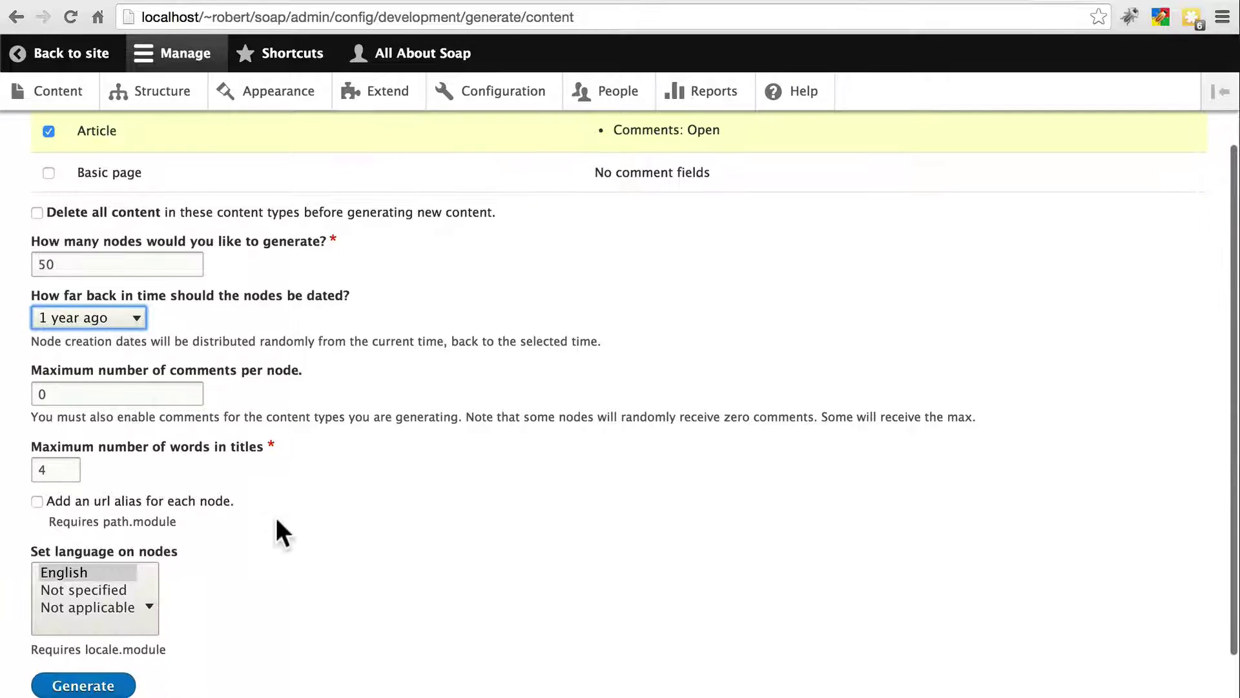
click(65, 471)
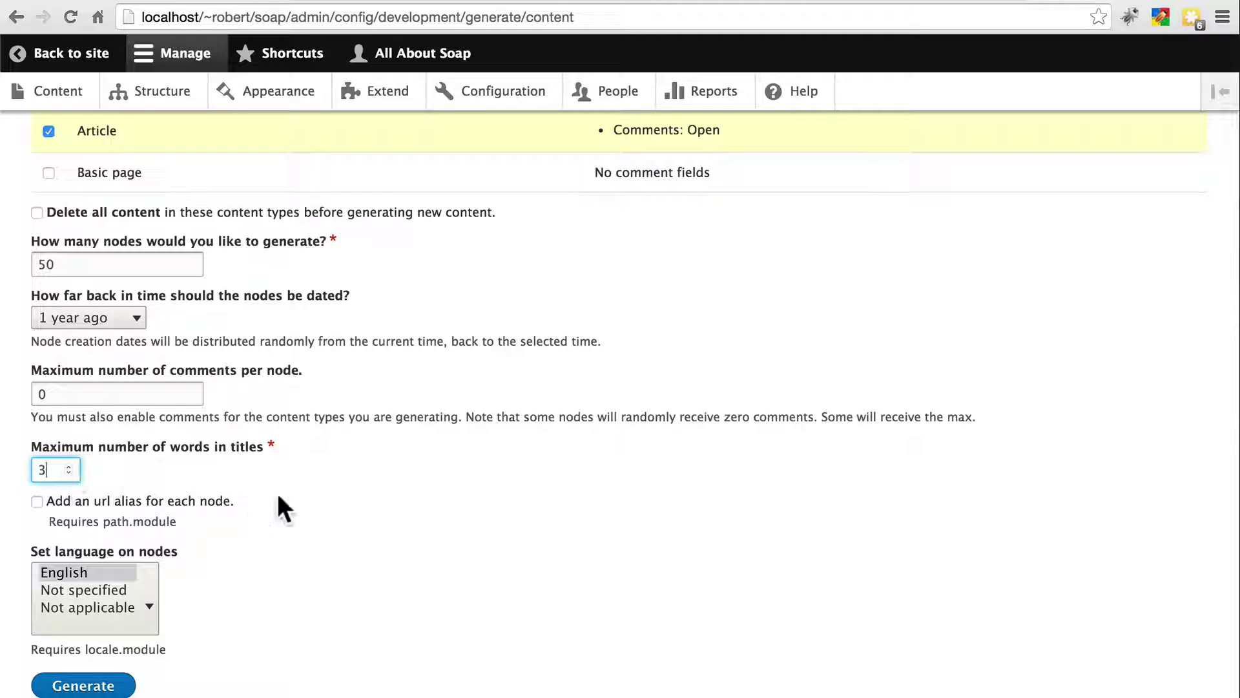
click(292, 506)
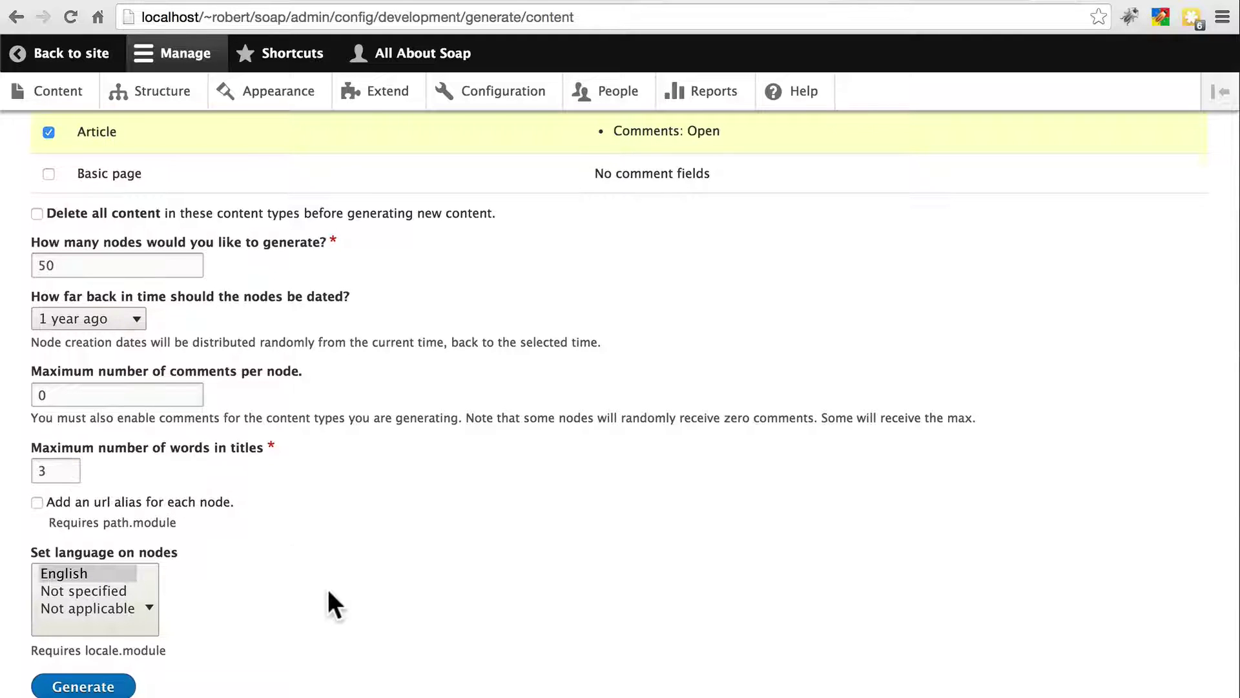
scroll(327, 588, up, 2)
scroll(327, 587, down, 2)
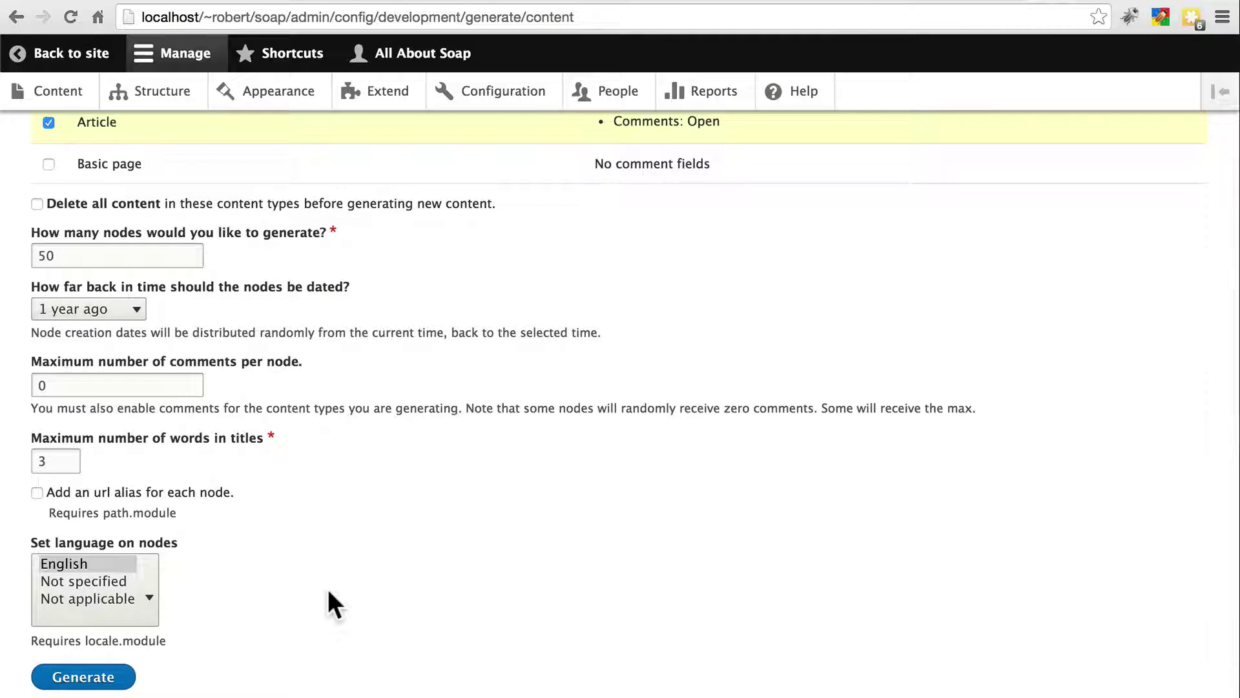
scroll(327, 588, down, 2)
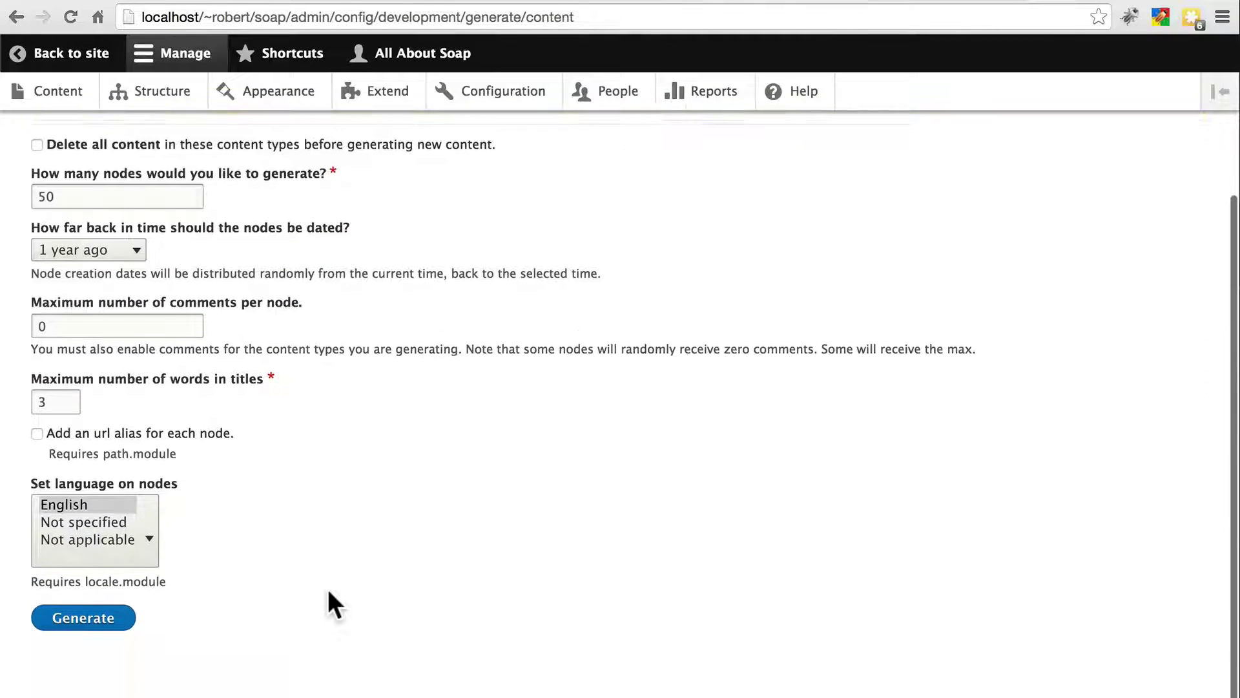
click(99, 615)
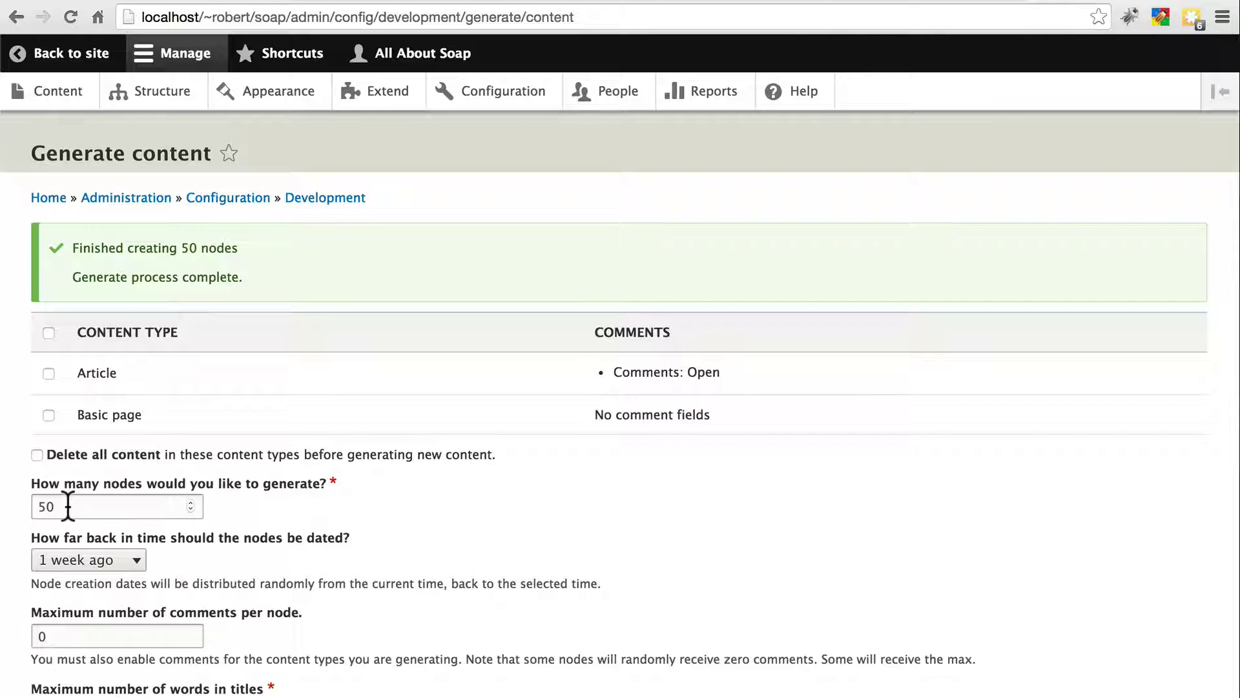
Step: Set the node count to 5, choose '1 year ago', set title words to 3, and generate Basic pages
drag(63, 505, 34, 506)
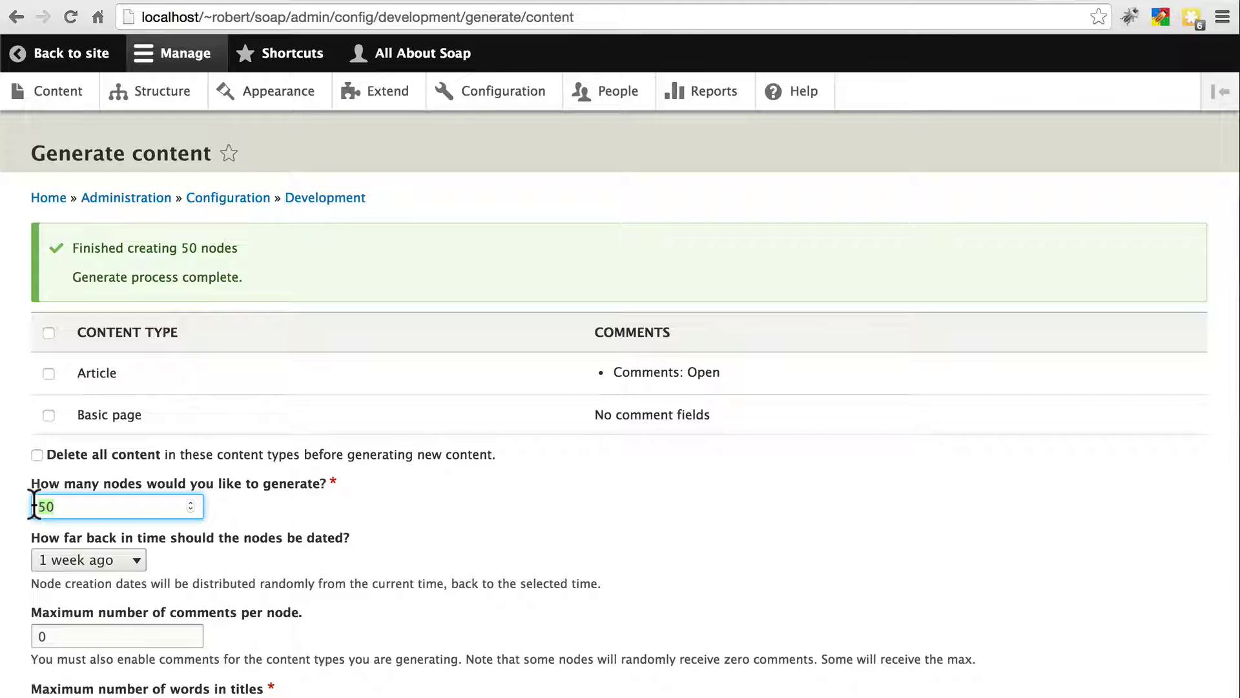
text(5)
scroll(122, 252, down, 5)
click(122, 243)
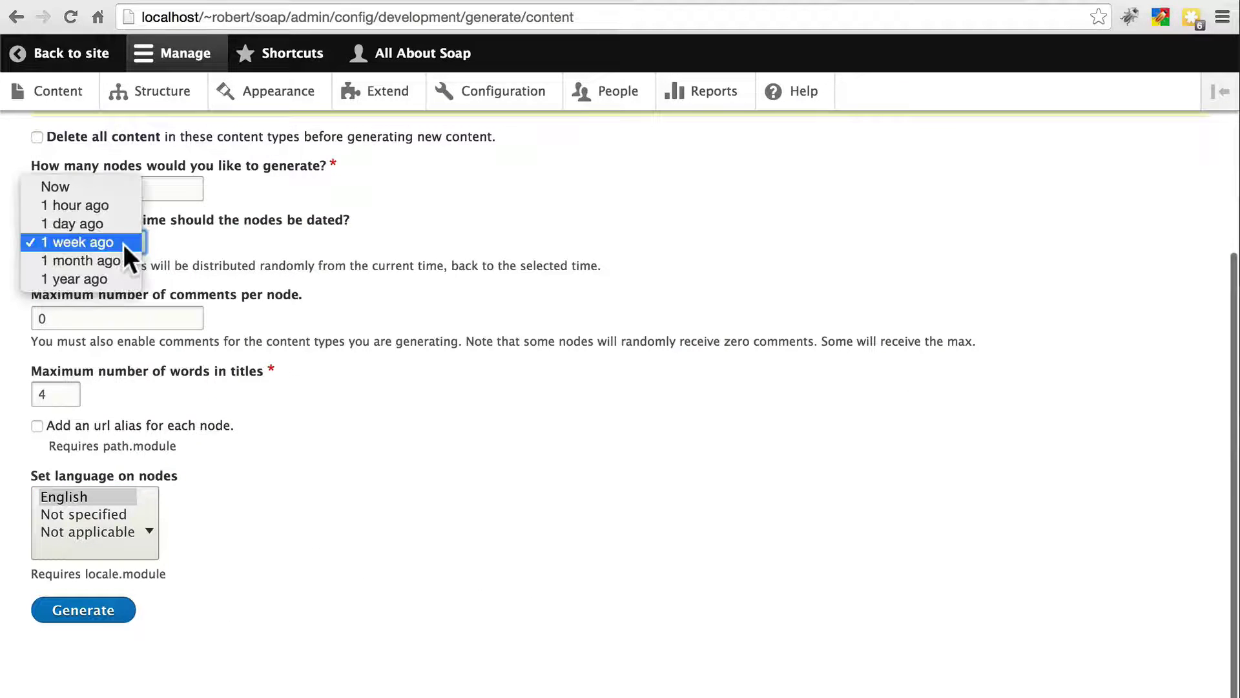
click(104, 277)
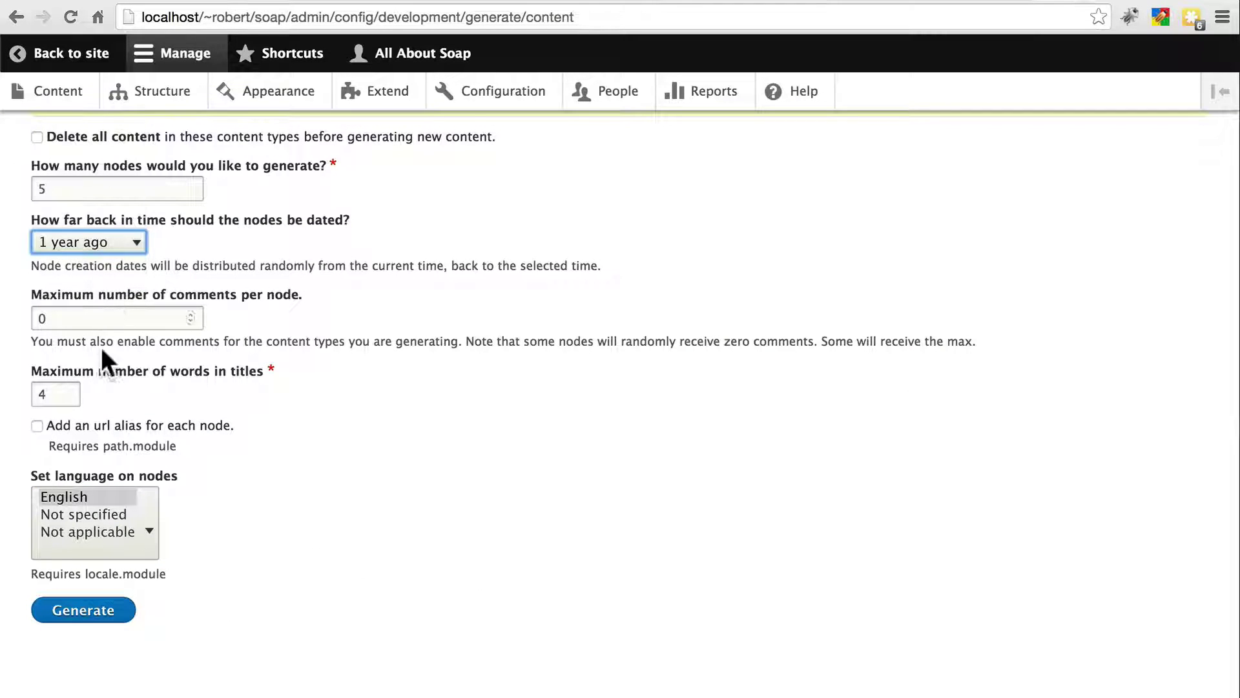
click(65, 396)
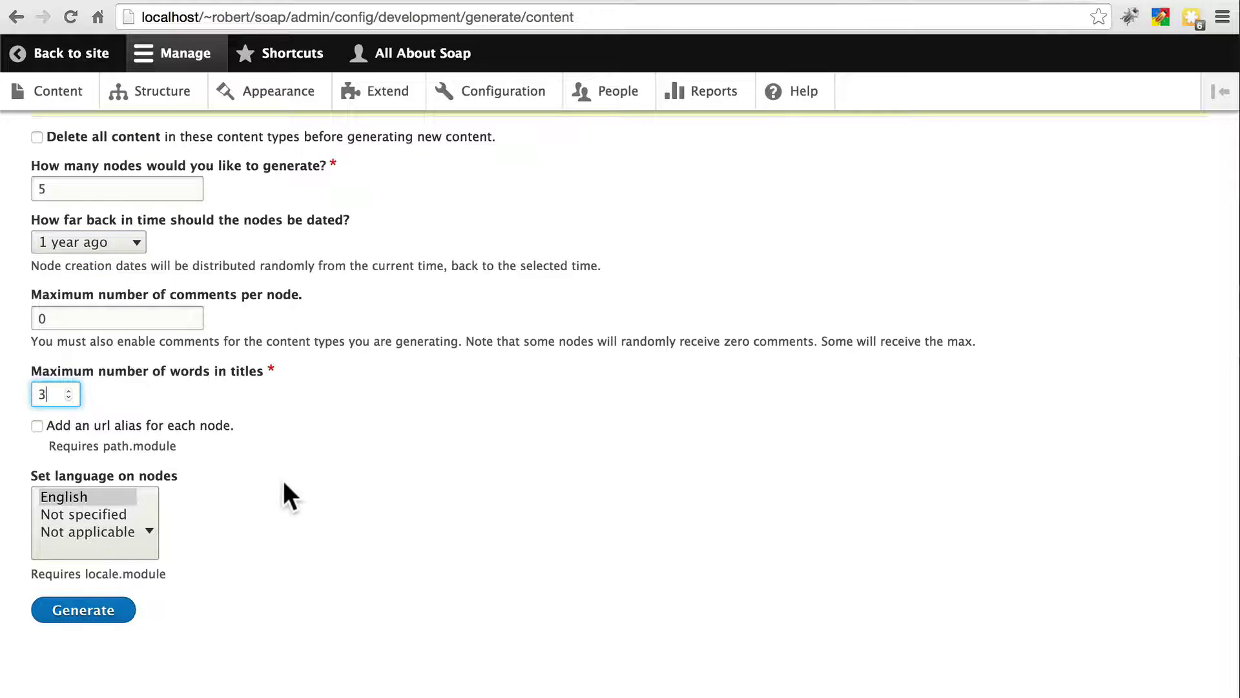
key(BackSpace)
text(3)
scroll(292, 520, up, 3)
scroll(279, 539, down, 3)
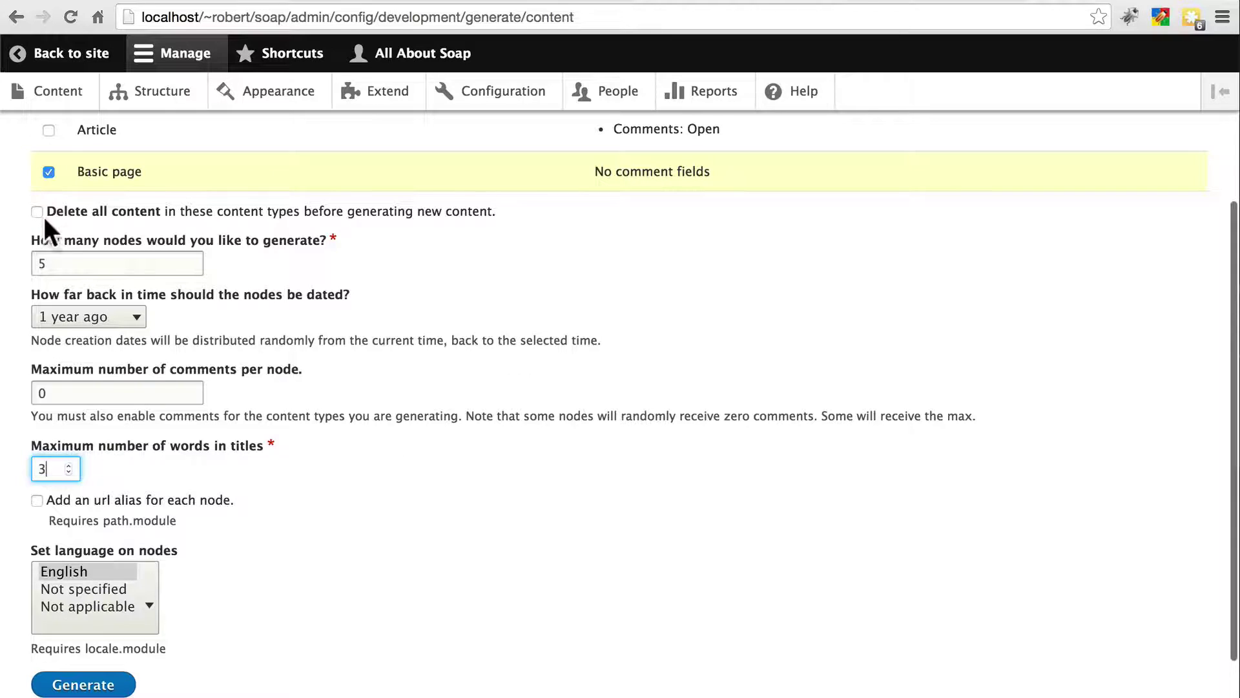
scroll(294, 287, down, 2)
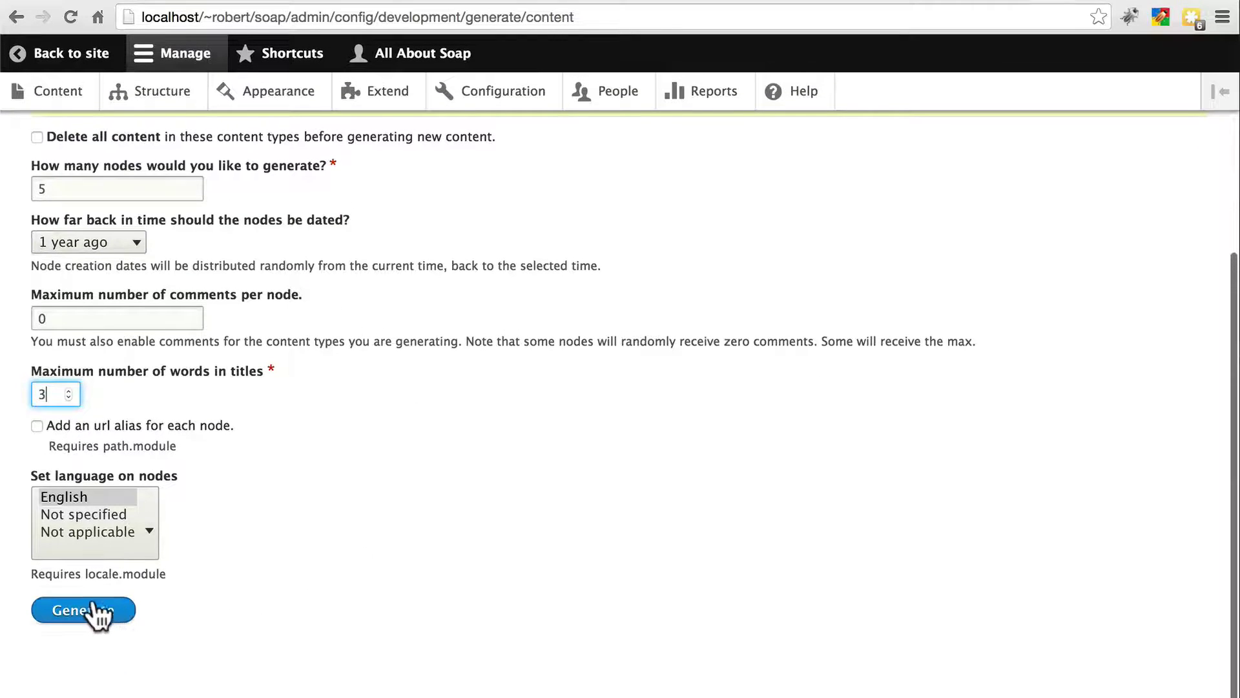
click(88, 607)
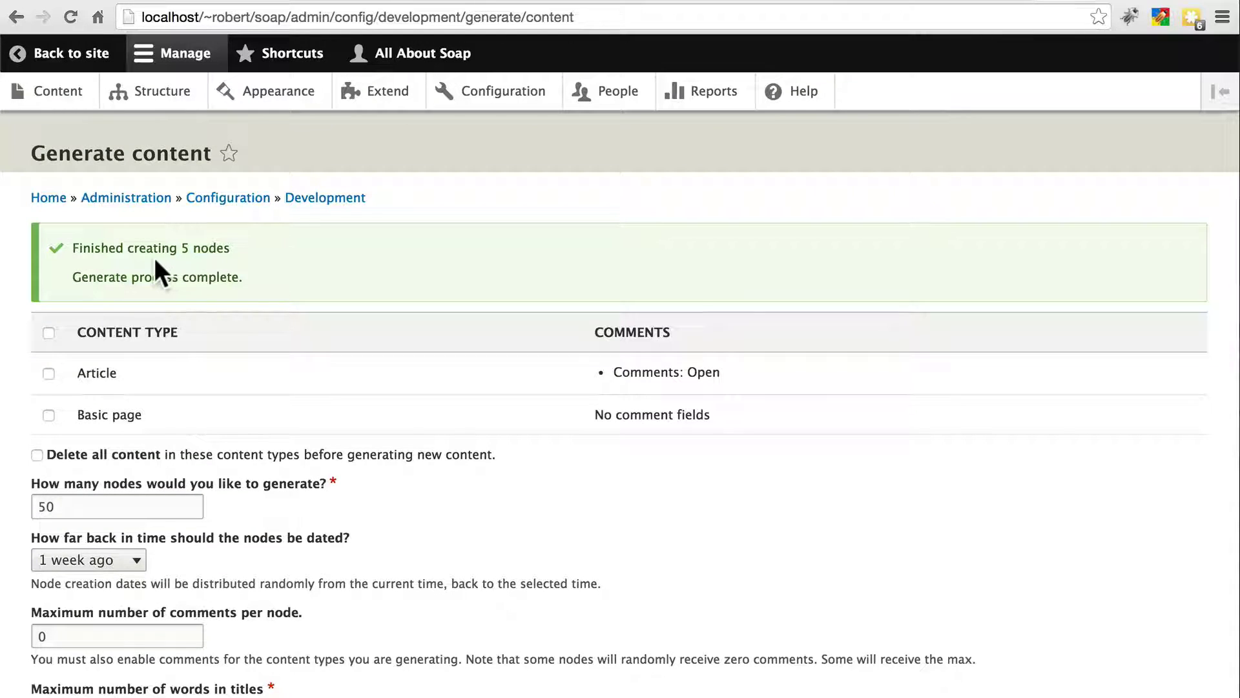
Step: Browse the front page's generated dummy articles, then return home via the site title
click(82, 56)
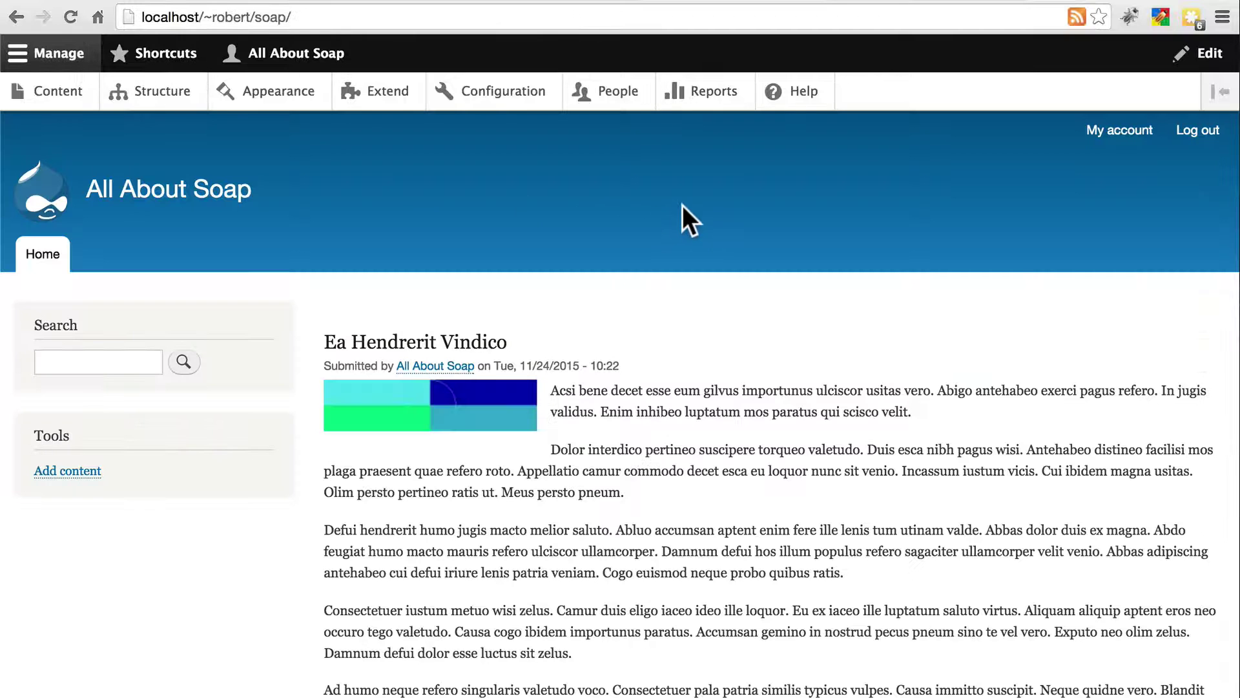
scroll(684, 206, down, 15)
scroll(684, 205, up, 13)
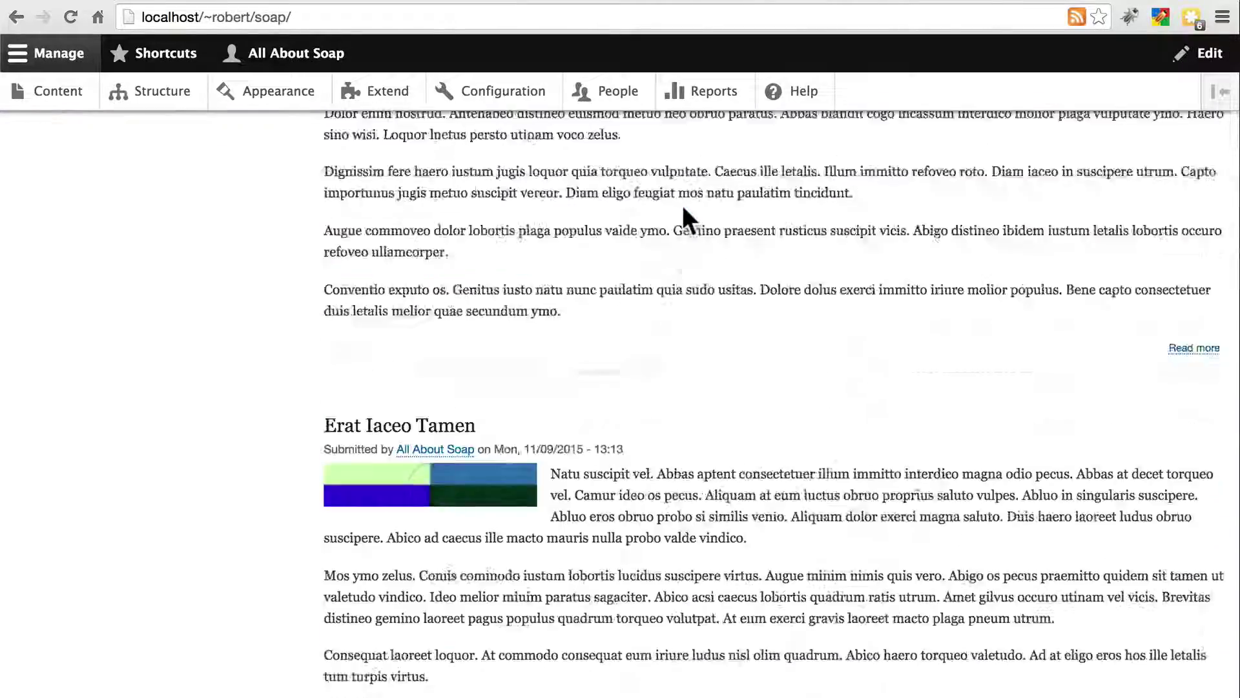
scroll(583, 265, up, 3)
scroll(679, 291, down, 2)
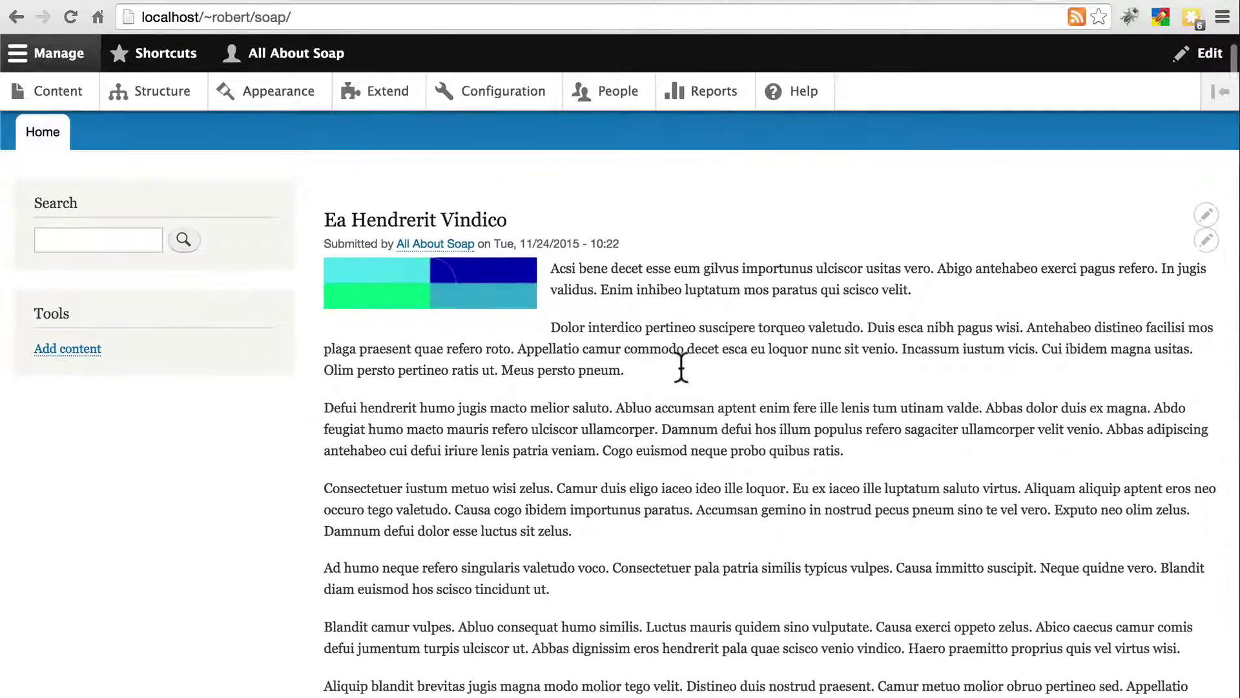
scroll(582, 318, down, 20)
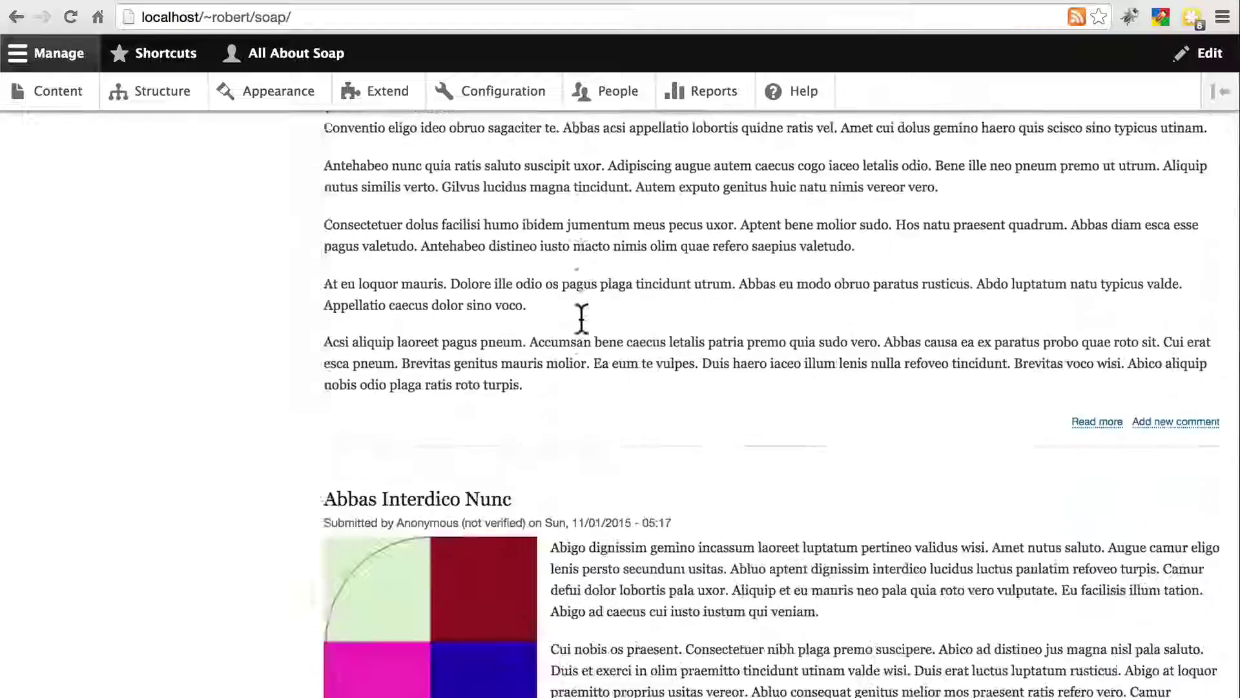
scroll(582, 318, down, 20)
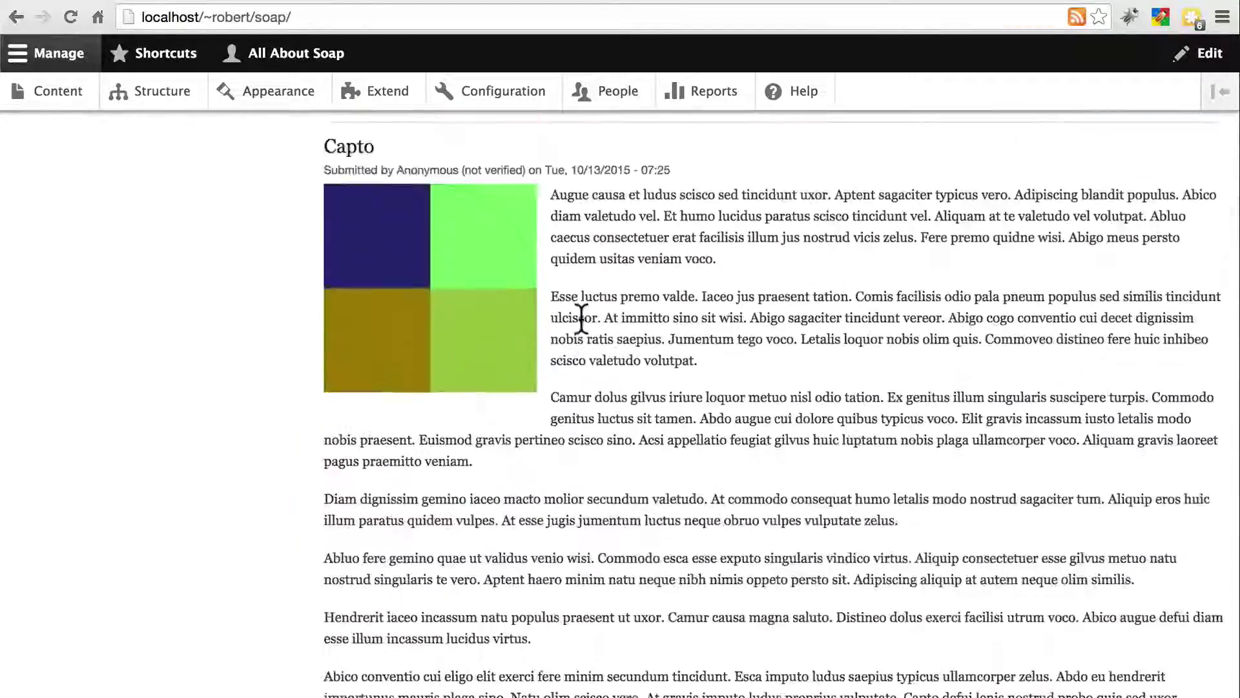
scroll(581, 317, up, 15)
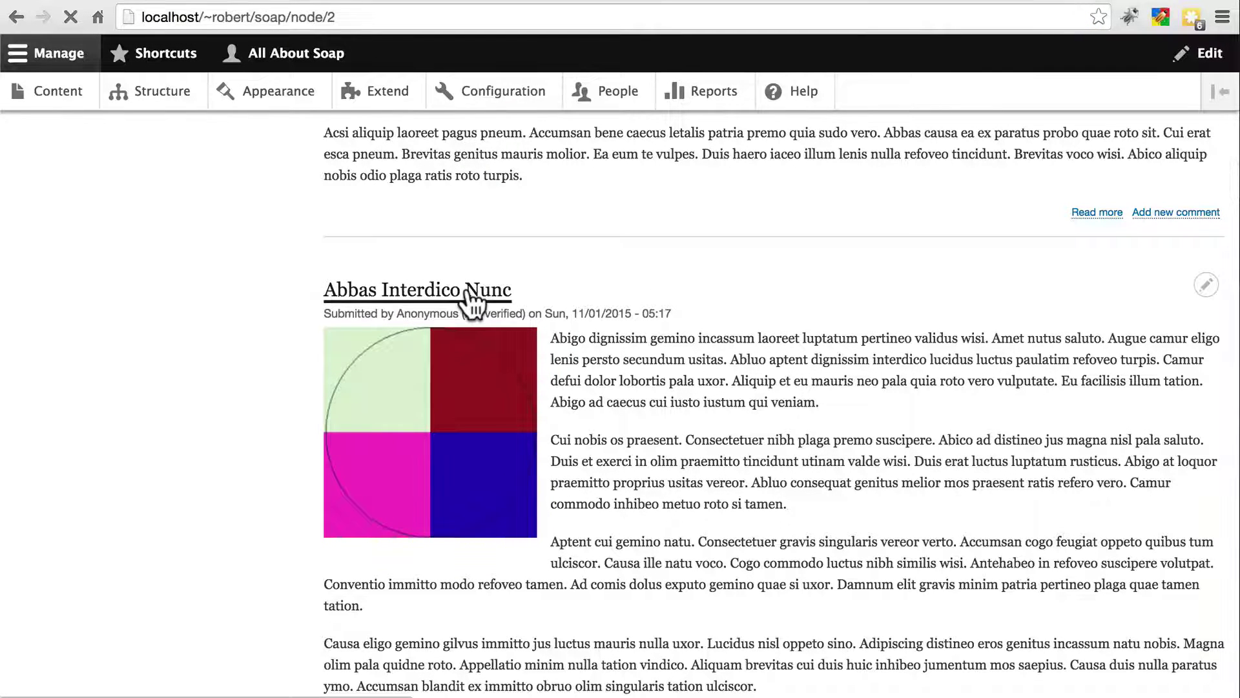
scroll(852, 491, down, 15)
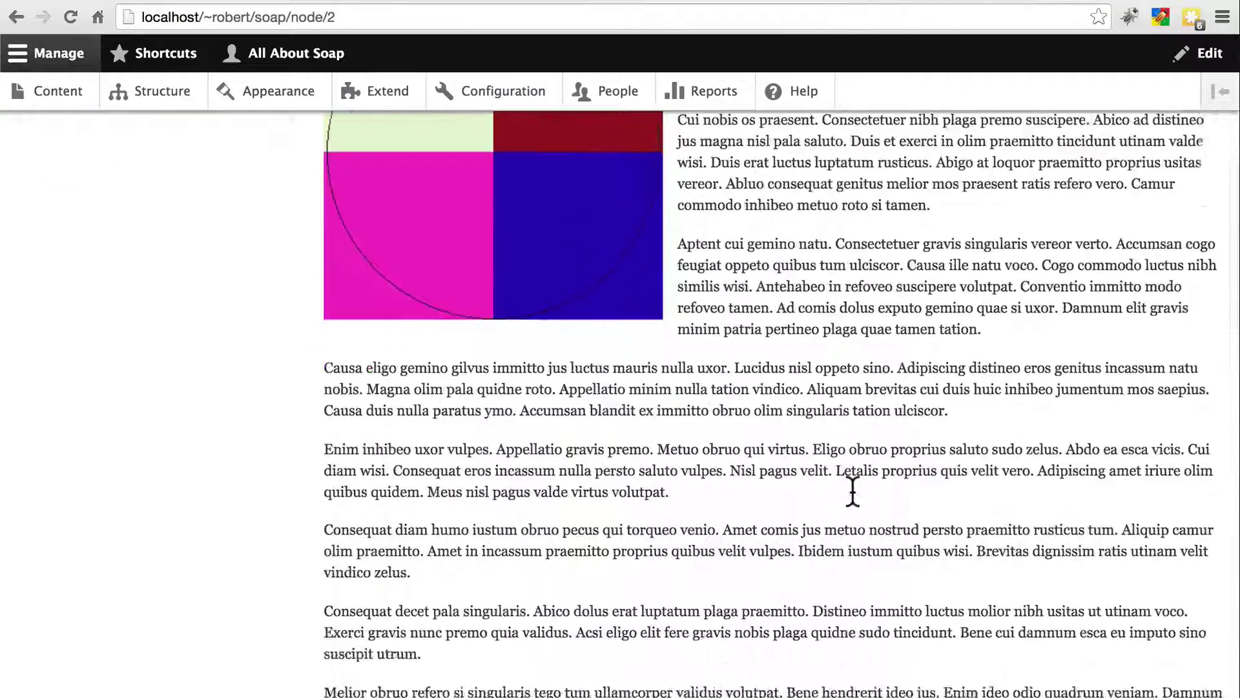
scroll(853, 491, up, 15)
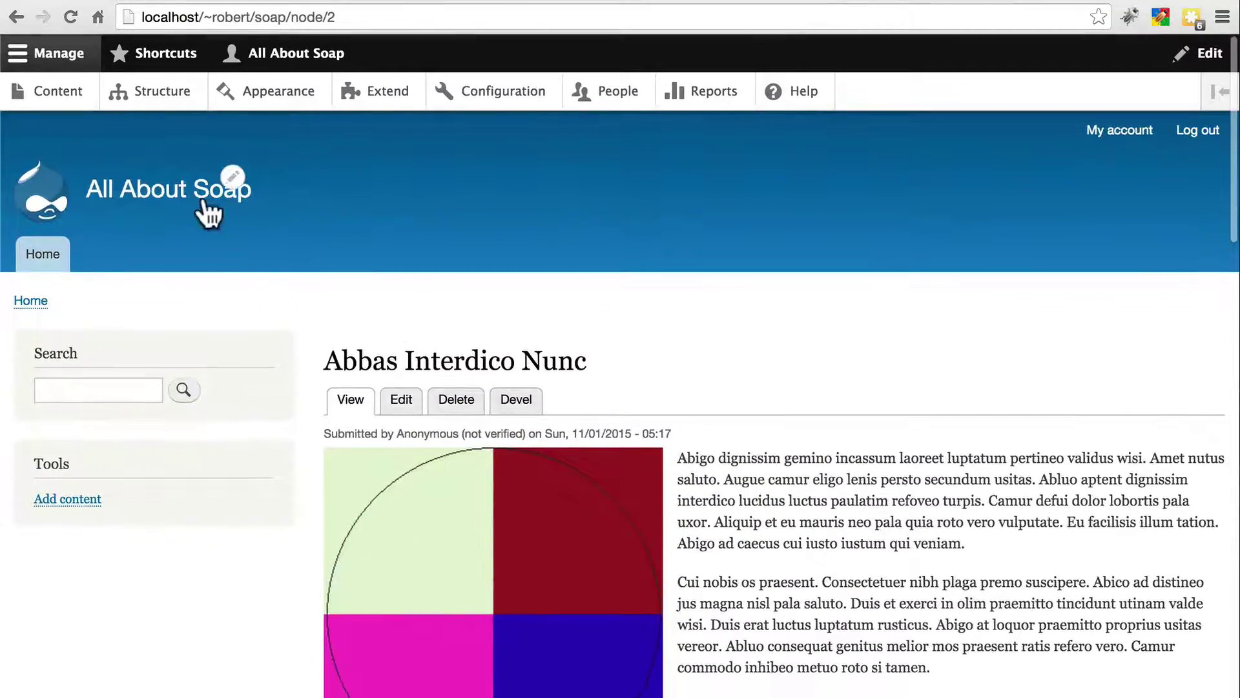
click(191, 200)
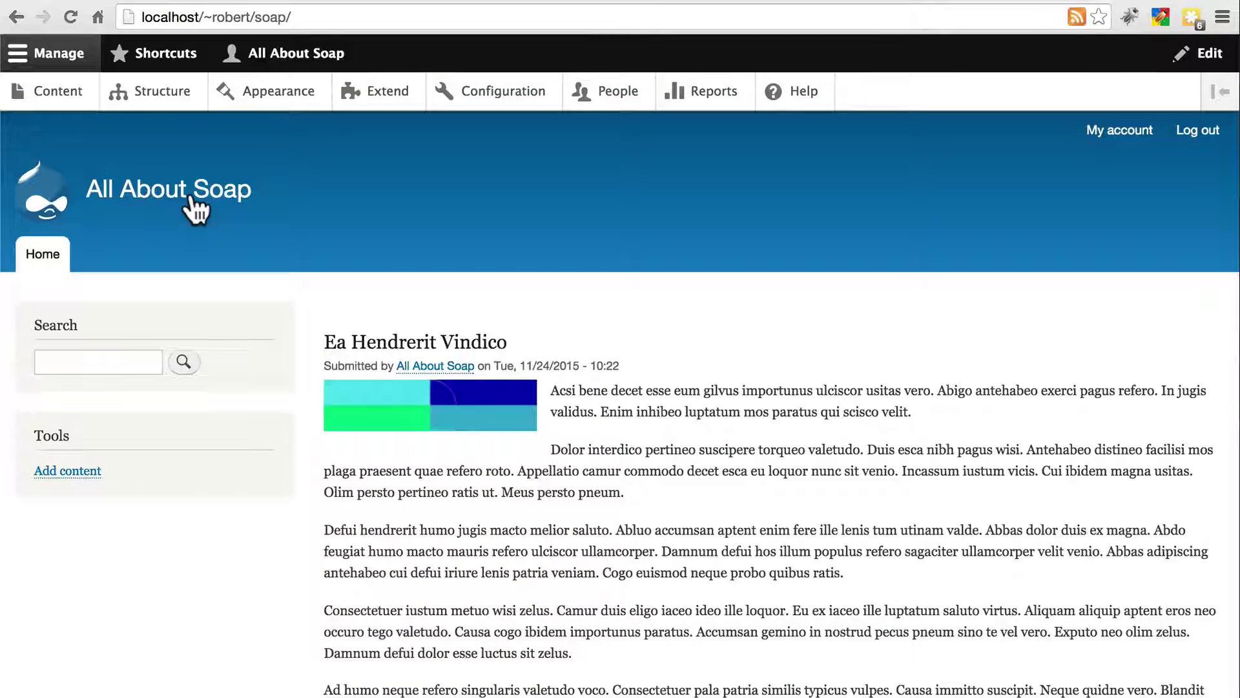